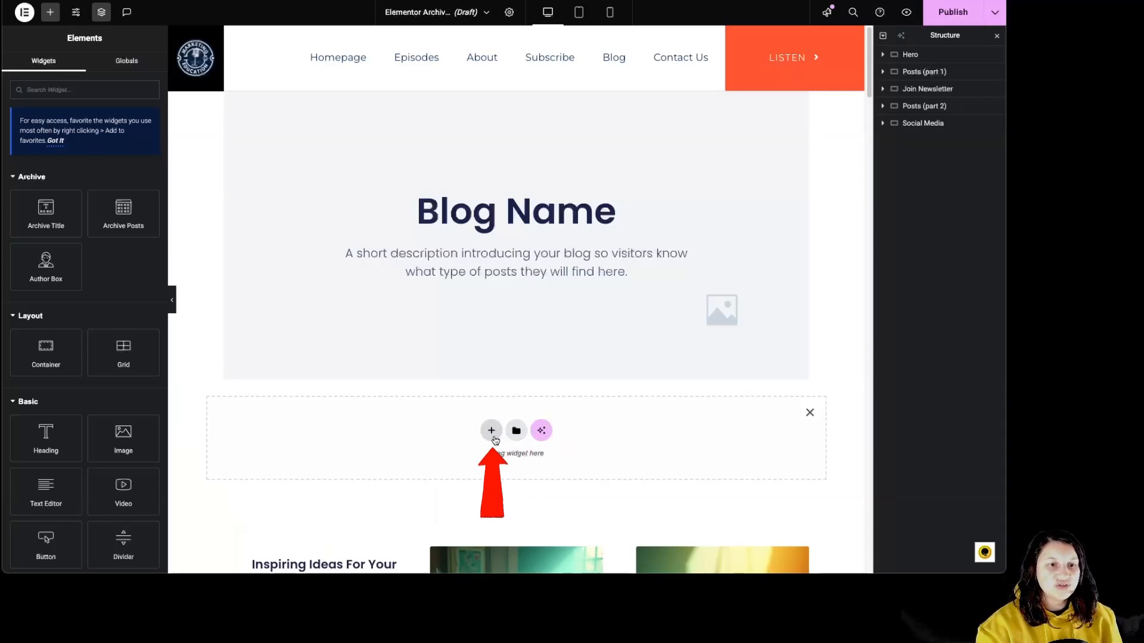
- Generate an AI section below the hero with the prompt "create a way for people to filter articles based on the chategories the articles are in"
scroll(703, 336, "down", 10)
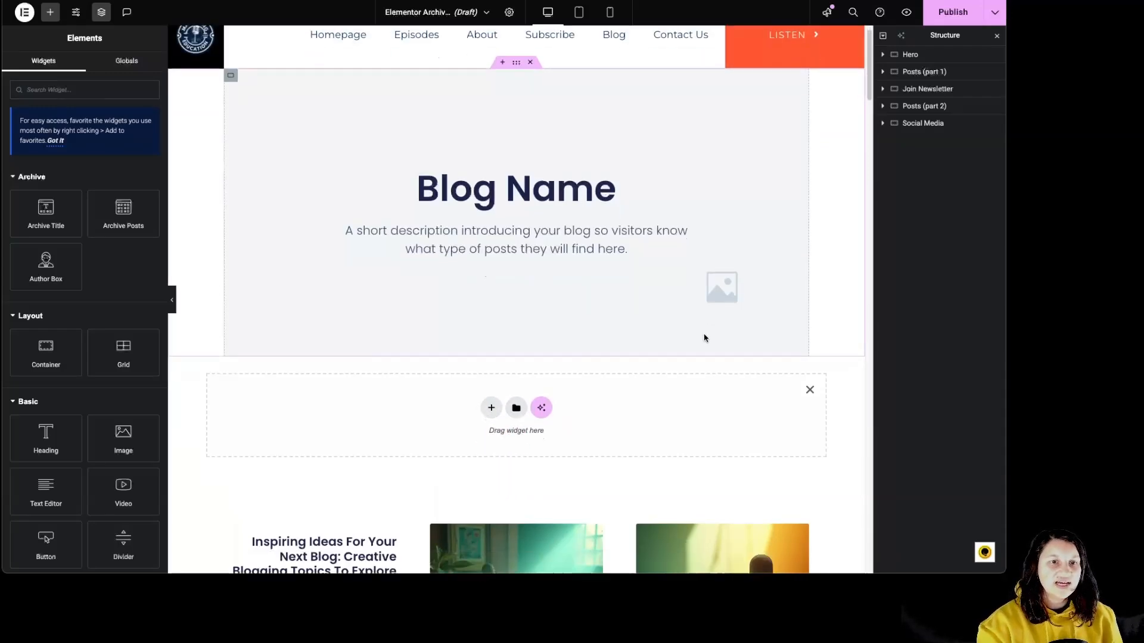
scroll(703, 340, "down", 15)
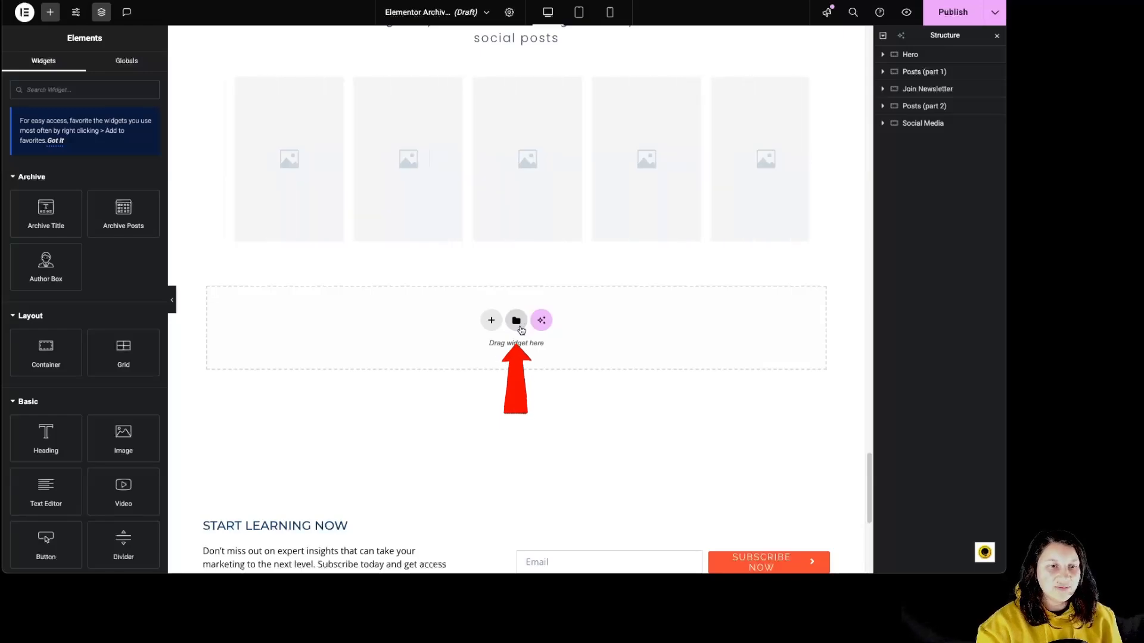
scroll(497, 334, "up", 20)
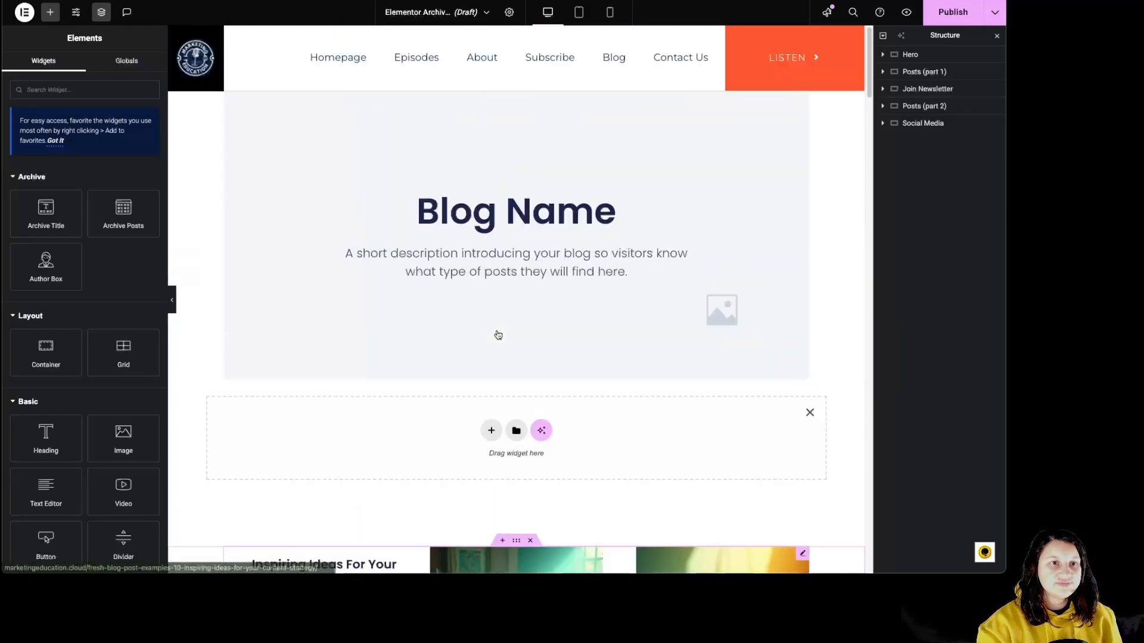
left_click(541, 436)
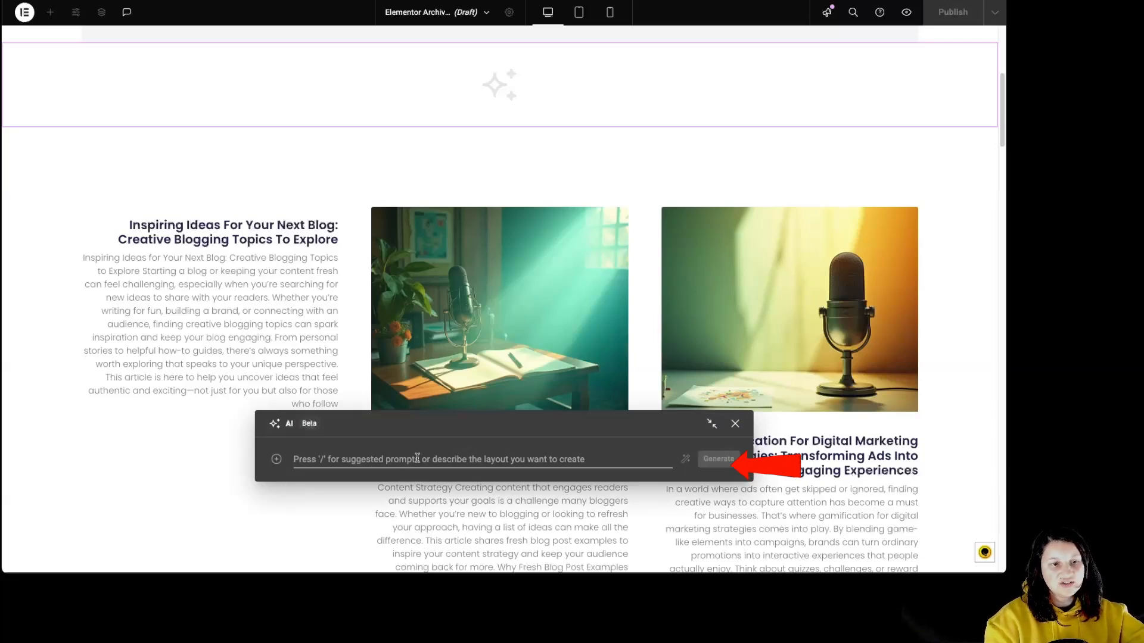
type("c")
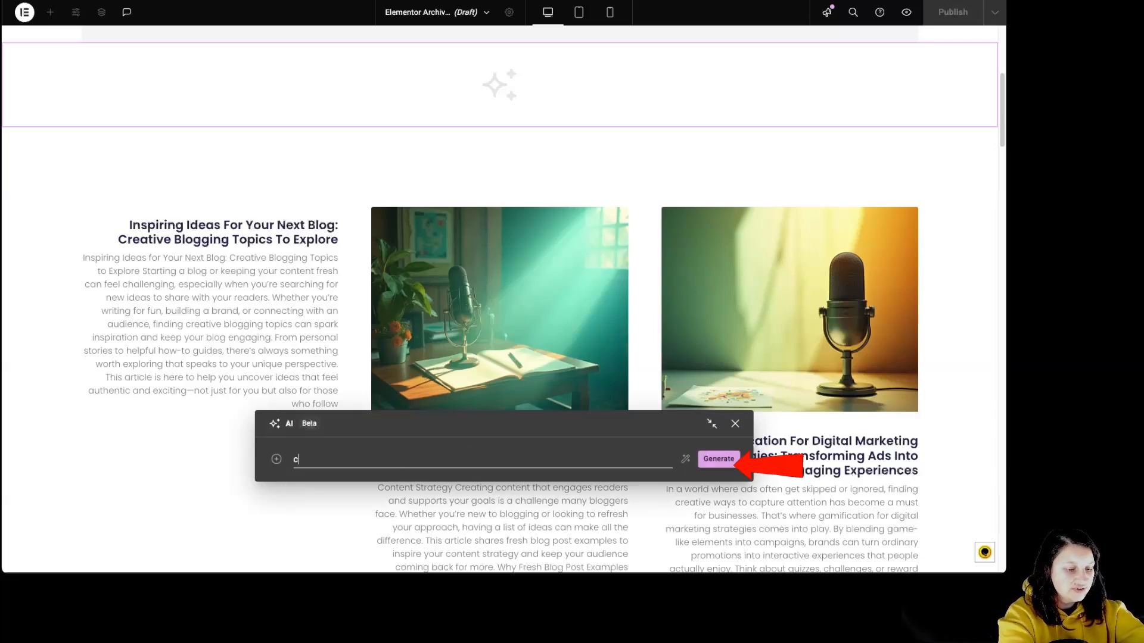
type("reate a way for people to filter articles based on the chategories the articles are in")
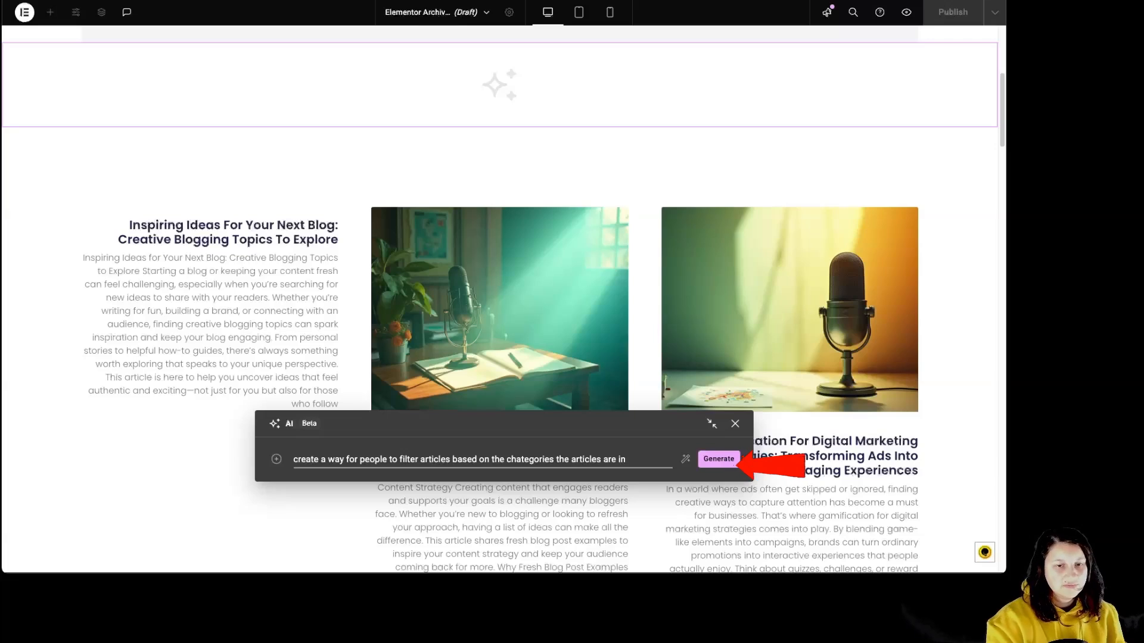
left_click(719, 461)
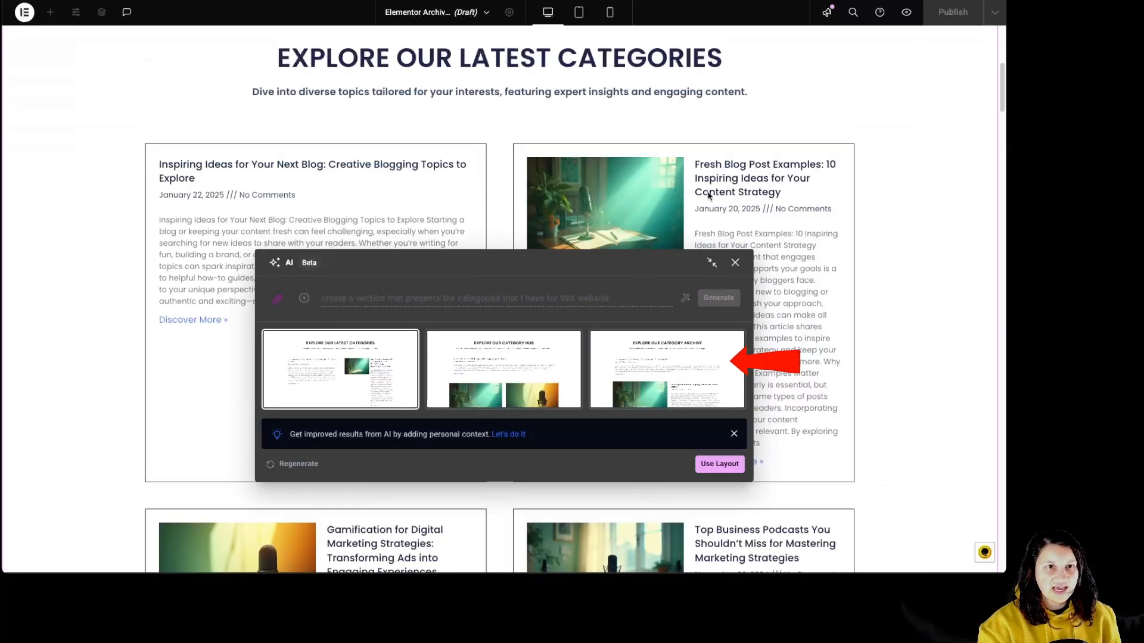
- Preview the generated "Explore Our Category Hub" and "Explore Our Category Archive" layouts and examine how each presents the articles
left_click(530, 383)
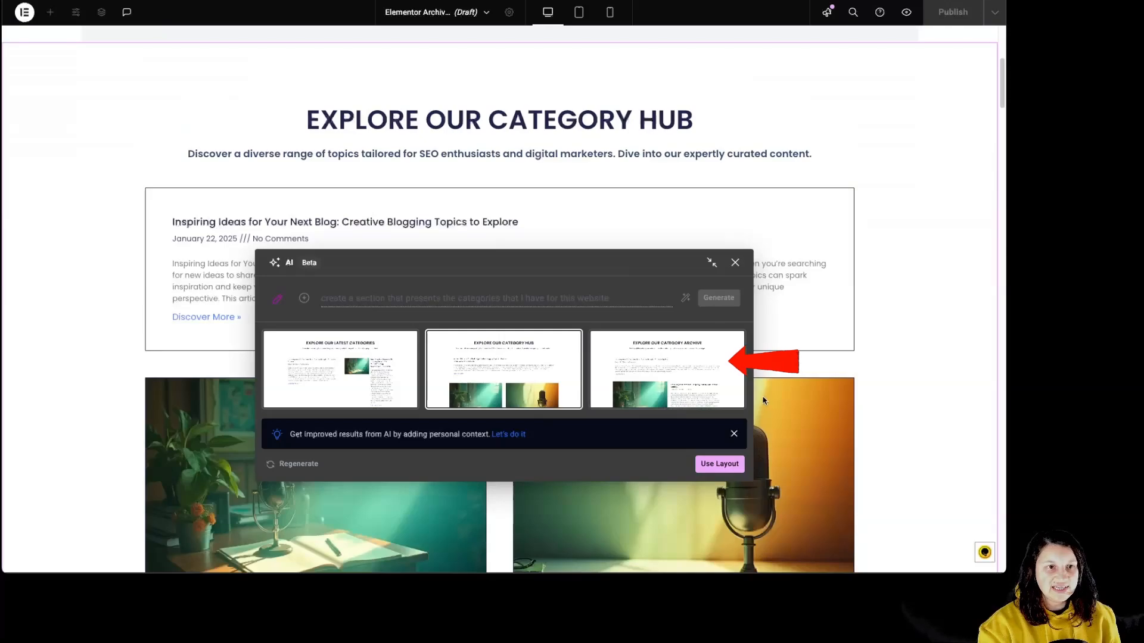
scroll(800, 406, "down", 4)
scroll(799, 407, "up", 4)
scroll(799, 406, "down", 11)
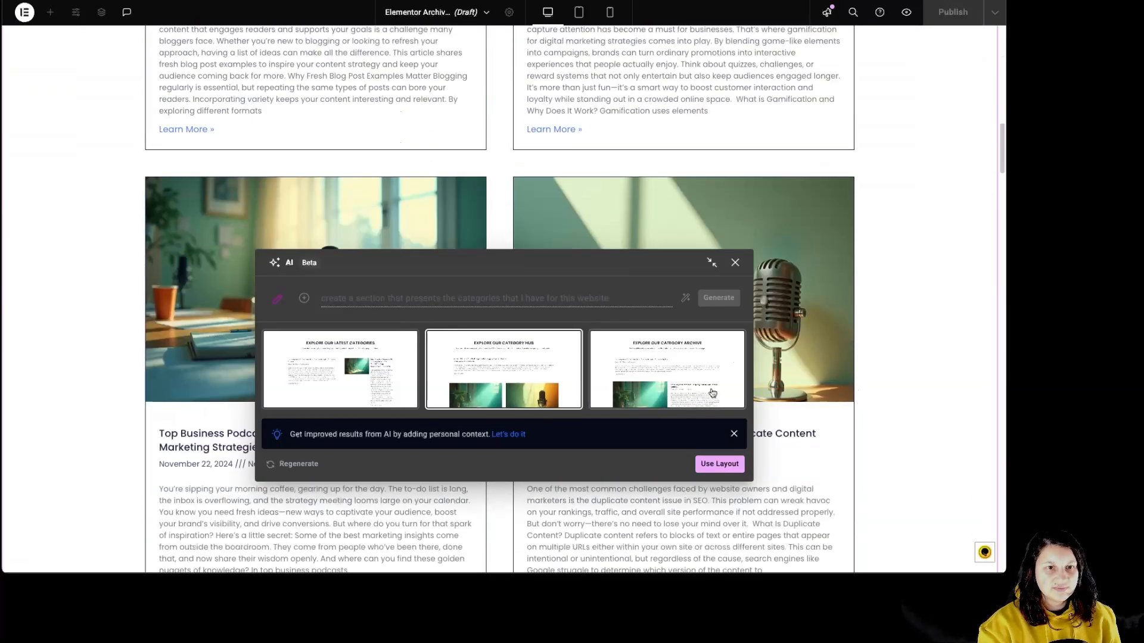
left_click(712, 393)
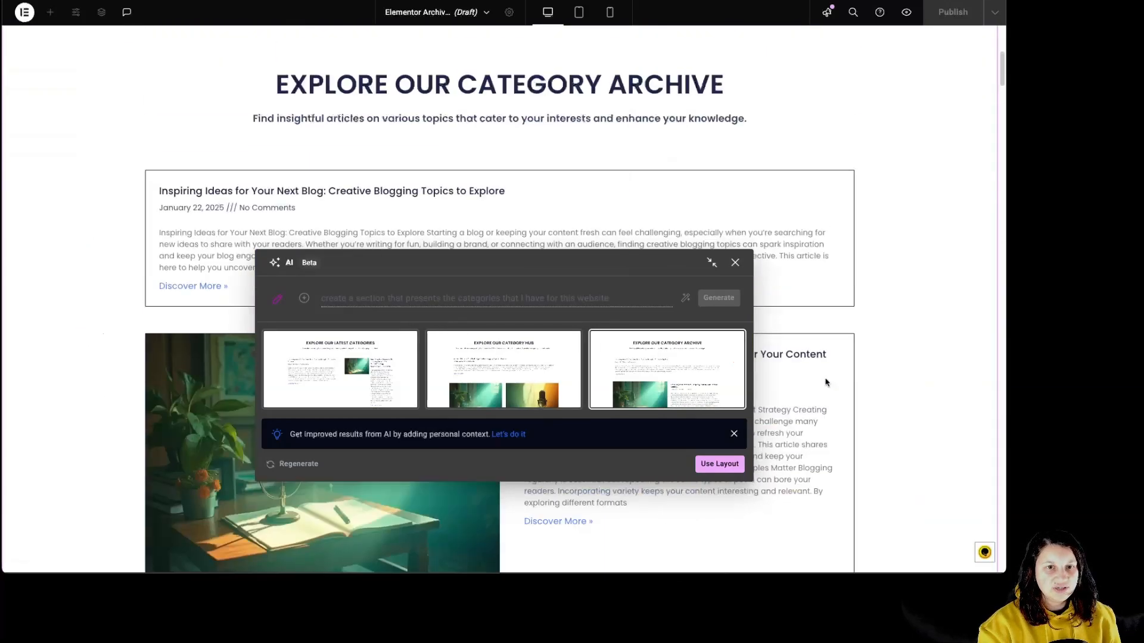
scroll(824, 386, "down", 5)
scroll(824, 386, "down", 8)
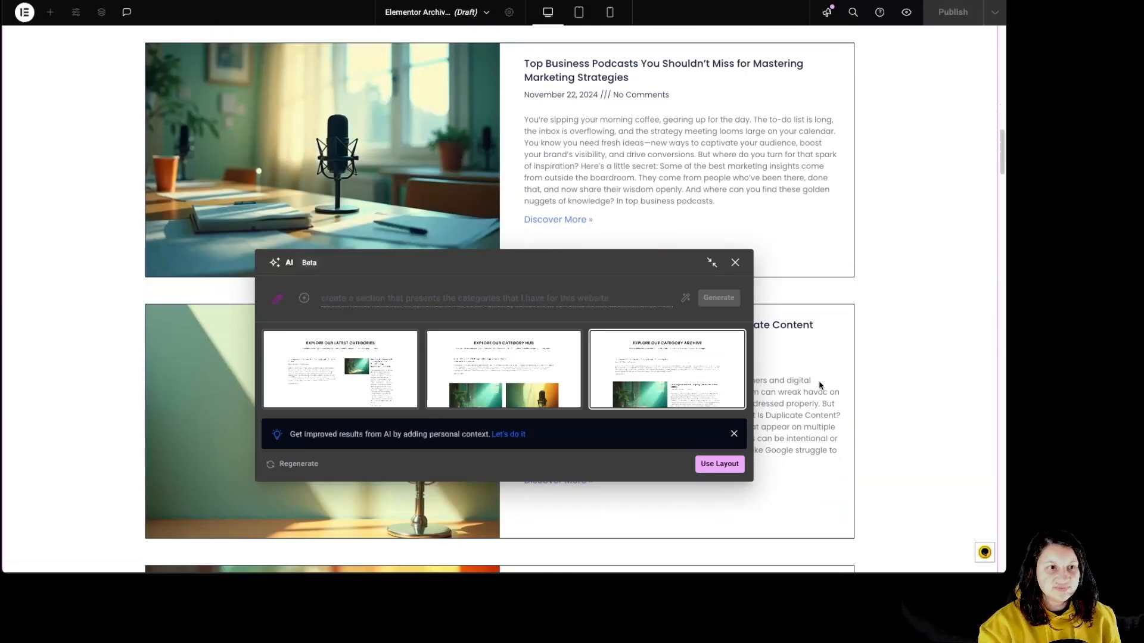
scroll(819, 381, "up", 10)
scroll(816, 378, "up", 2)
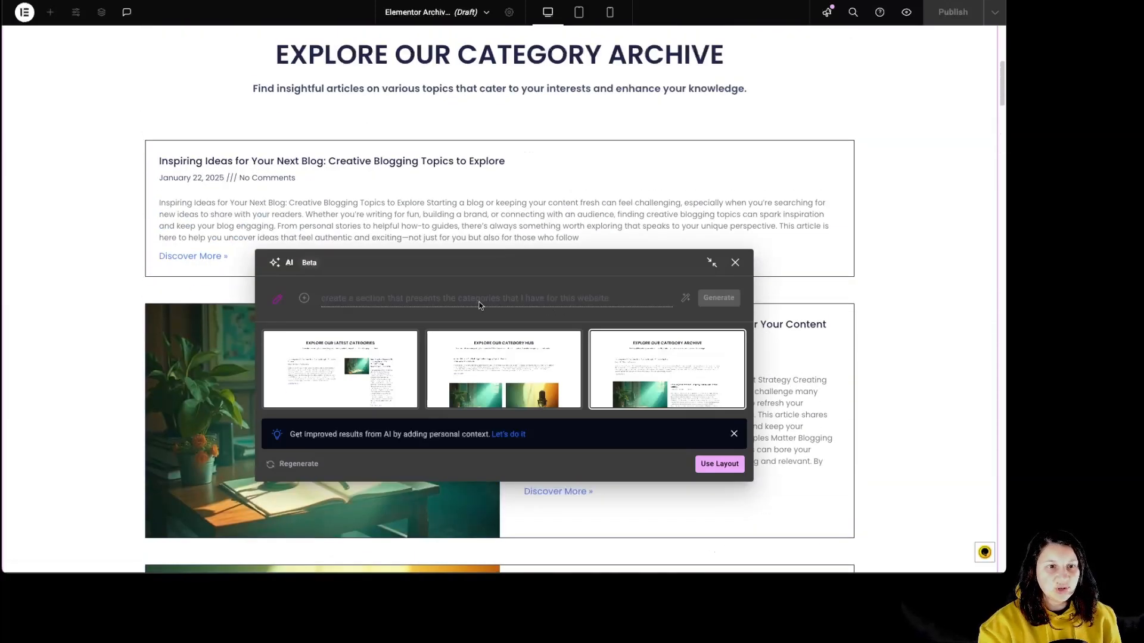
- Check the layout prompt without changing it and insert the generated "Explore Our Category Archive" layout into the page
left_click(281, 300)
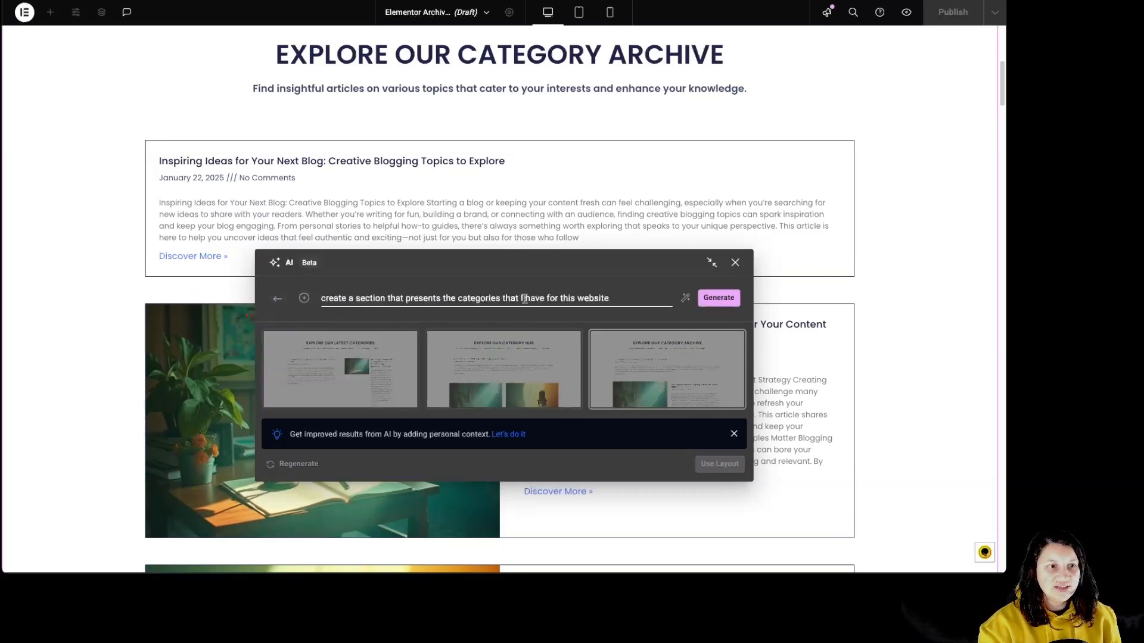
left_click(276, 303)
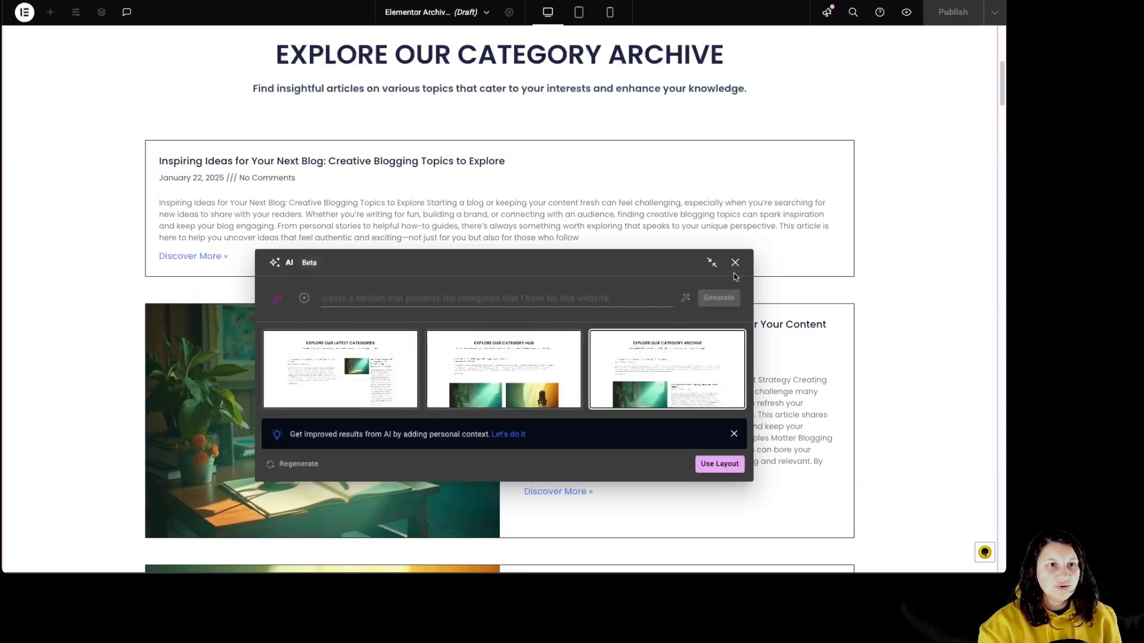
left_click(720, 464)
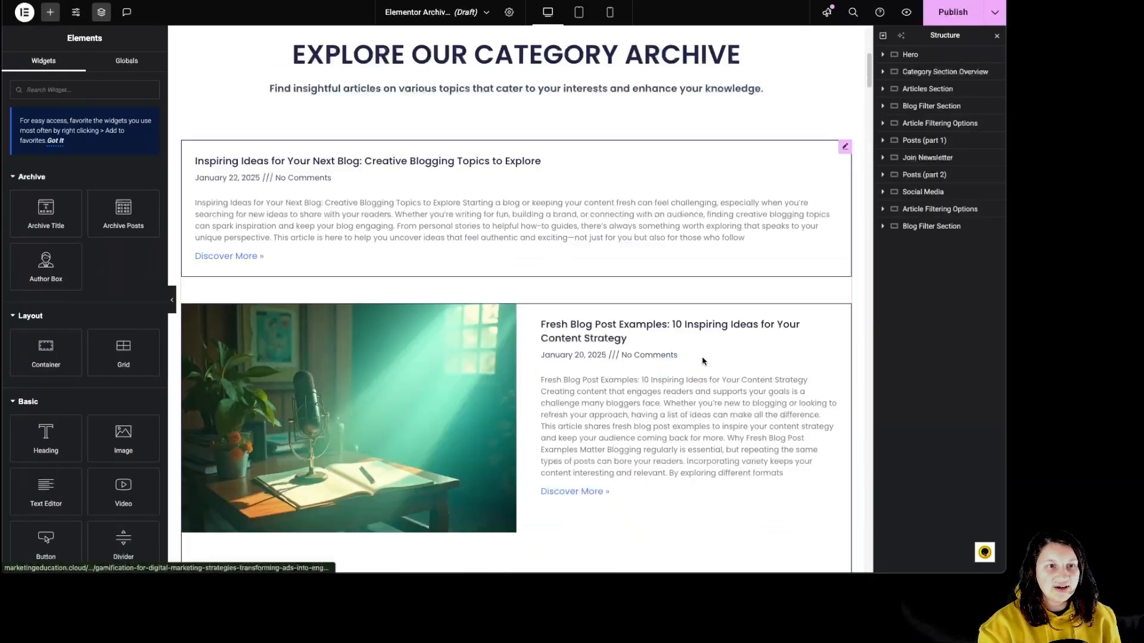
- Delete the "Explore Our Category Archive" section below the hero
scroll(742, 346, "up", 5)
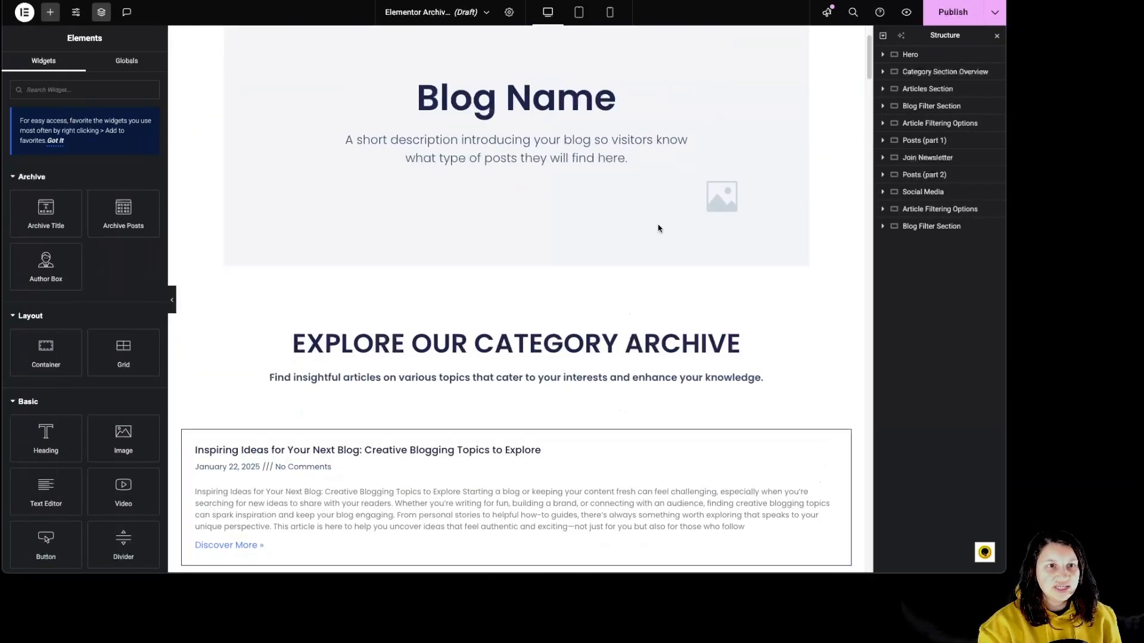
scroll(695, 428, "up", 2)
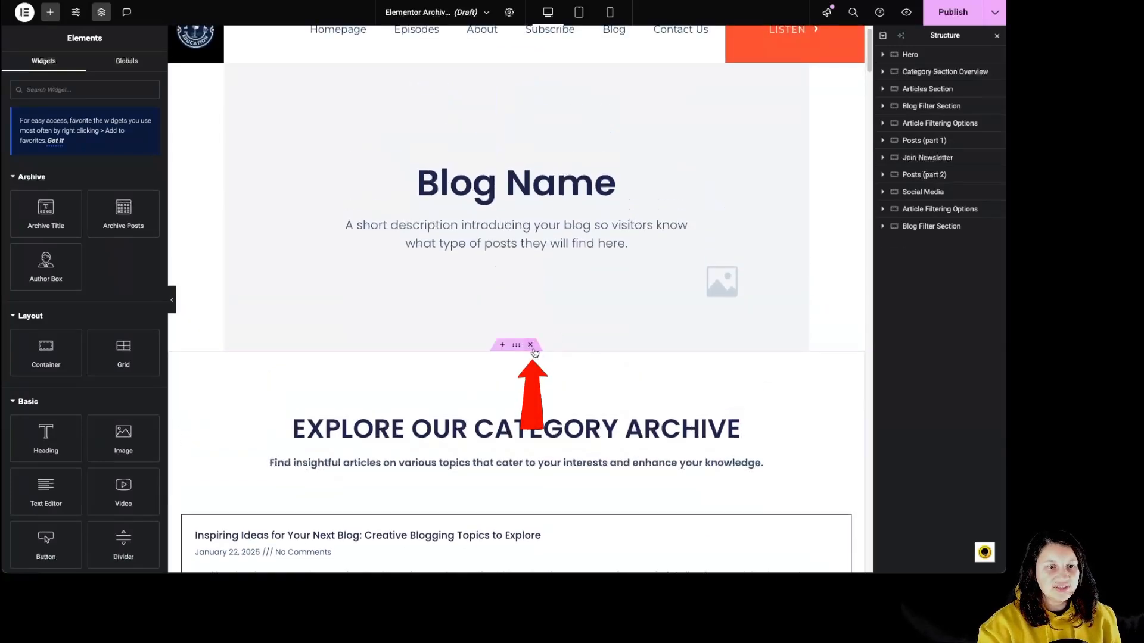
left_click(530, 345)
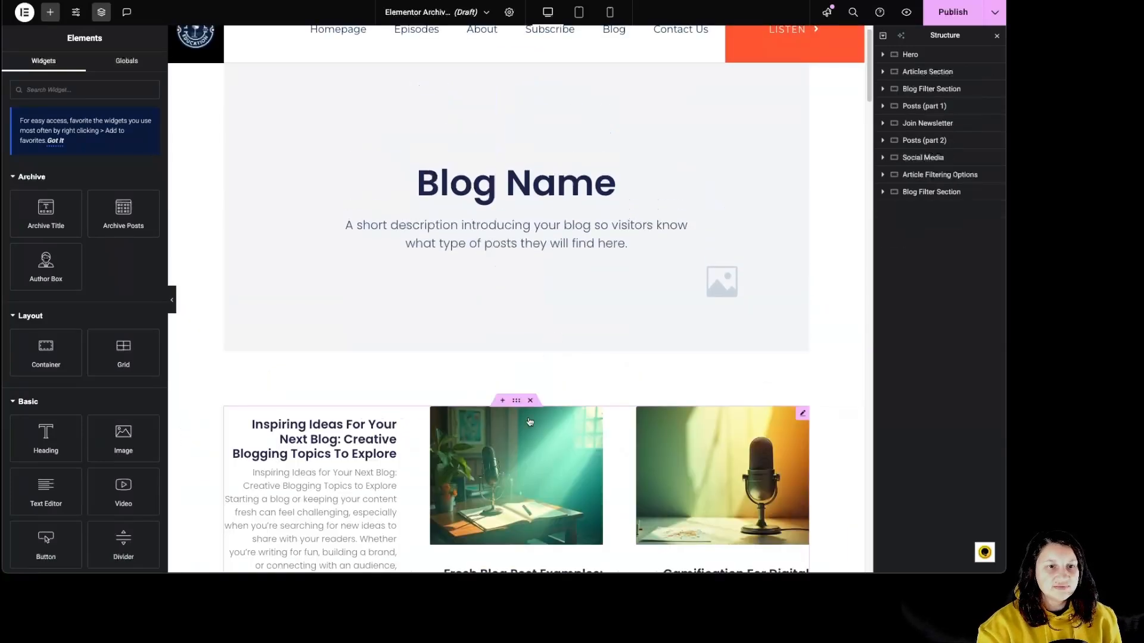
- Add an empty section between the hero and the posts and open the template library for it, browsing the Archive blocks
left_click(502, 400)
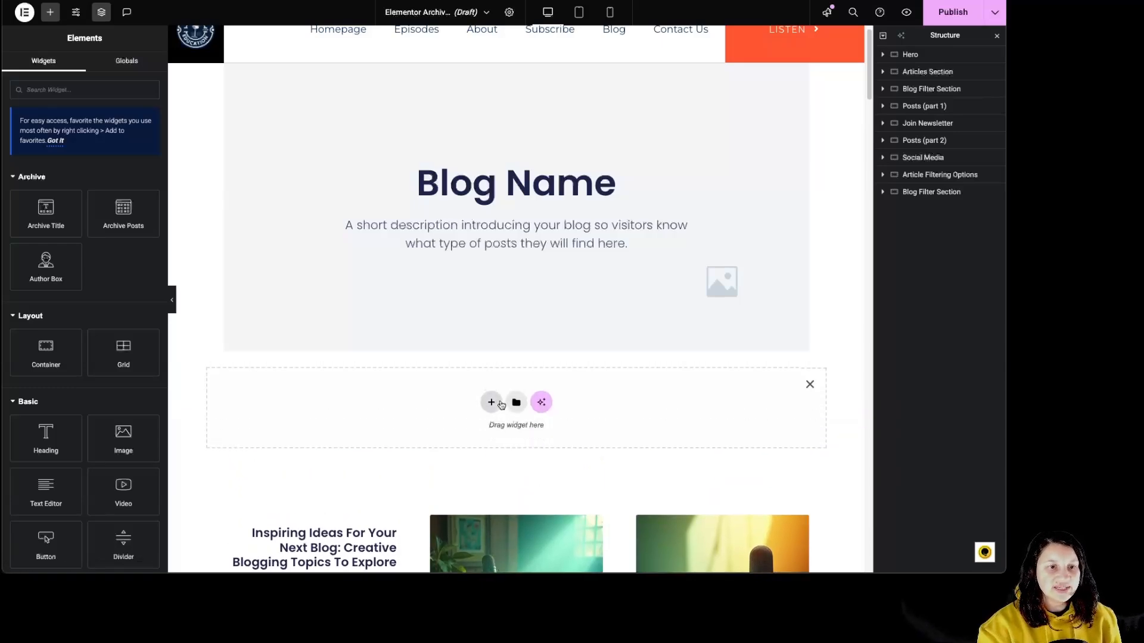
left_click(517, 405)
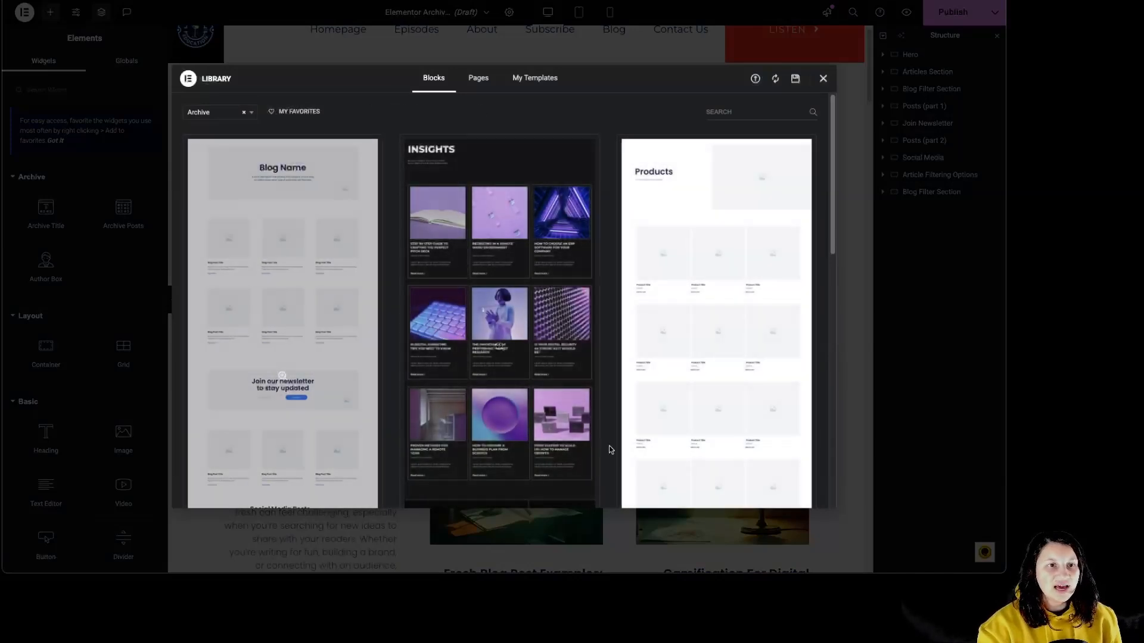
scroll(702, 386, "down", 10)
scroll(679, 411, "down", 5)
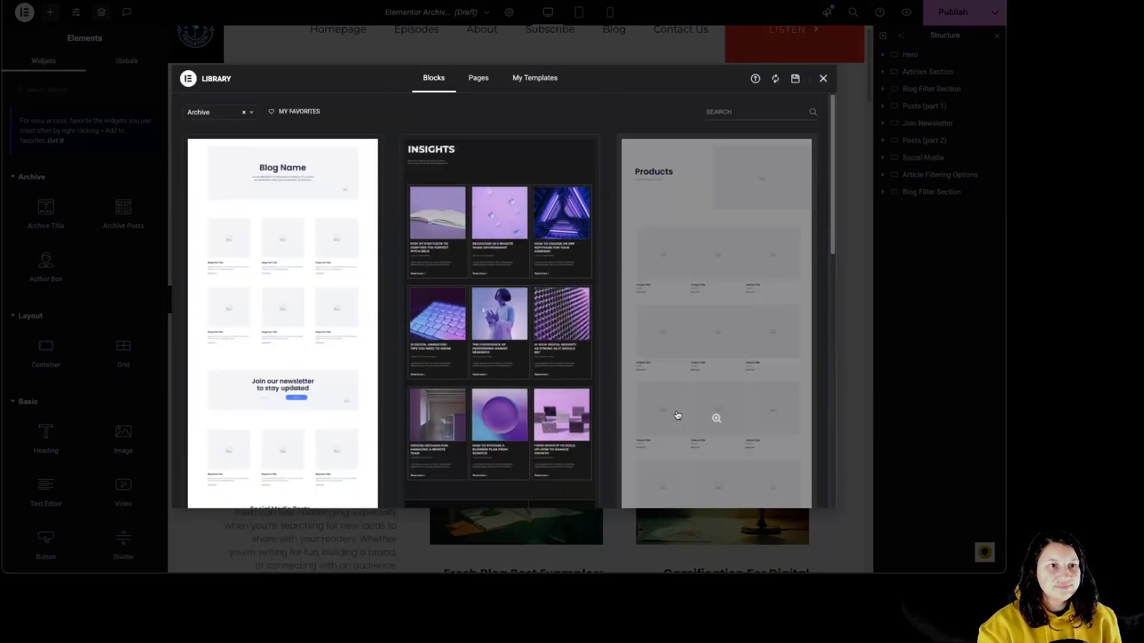
- Browse the full-page templates in the library
left_click(478, 77)
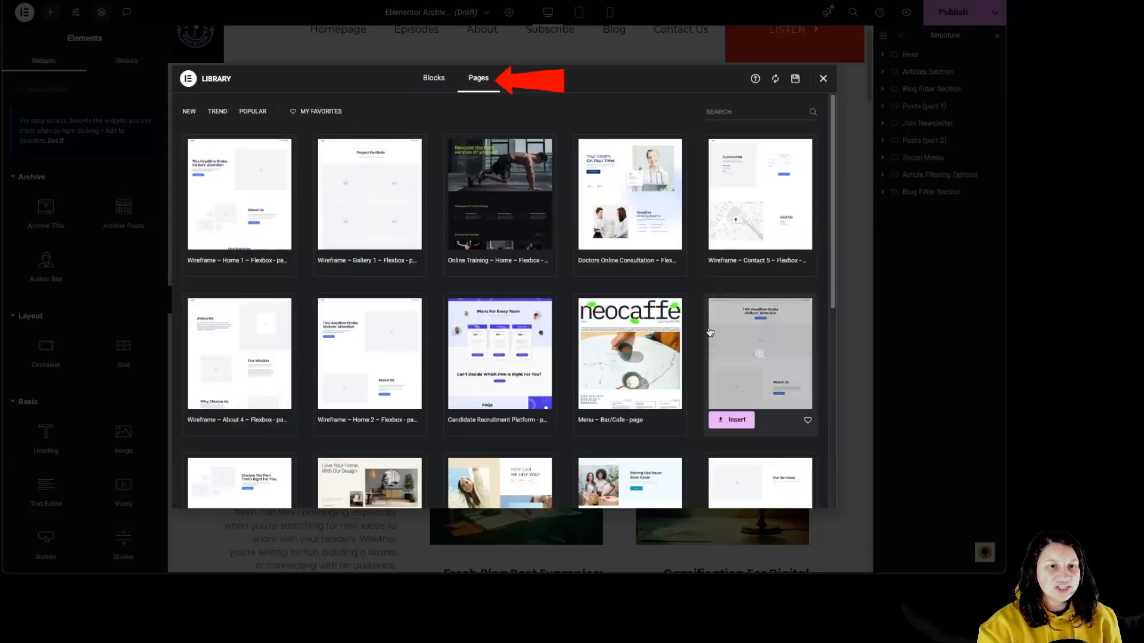
scroll(669, 411, "down", 6)
scroll(669, 411, "up", 10)
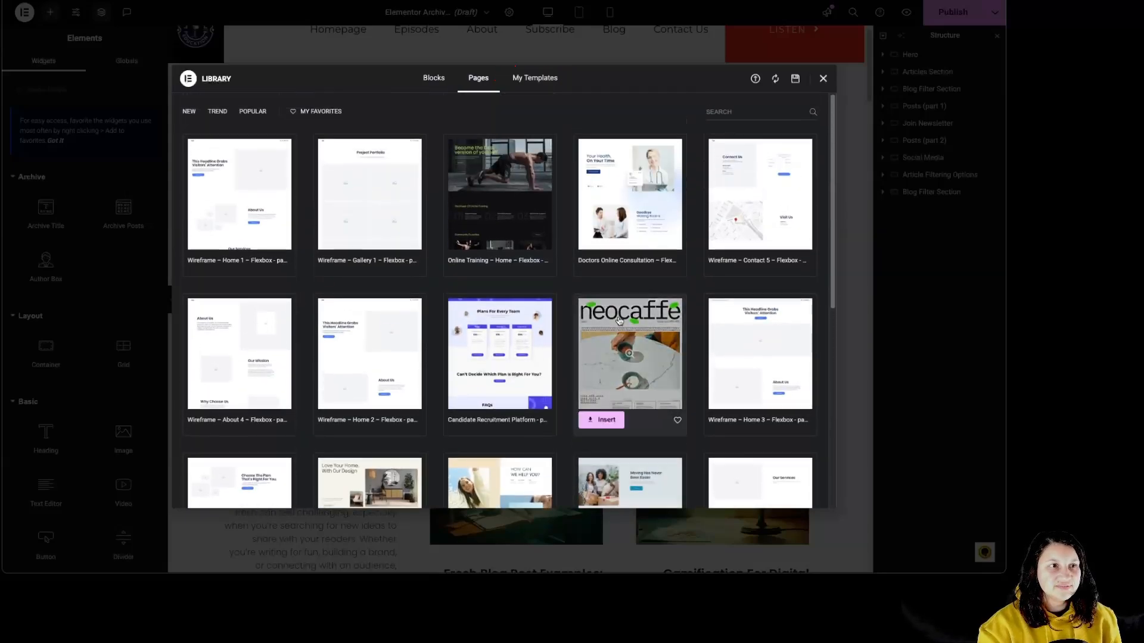
- Return to the library's blocks and filter them by the Quote category
left_click(449, 84)
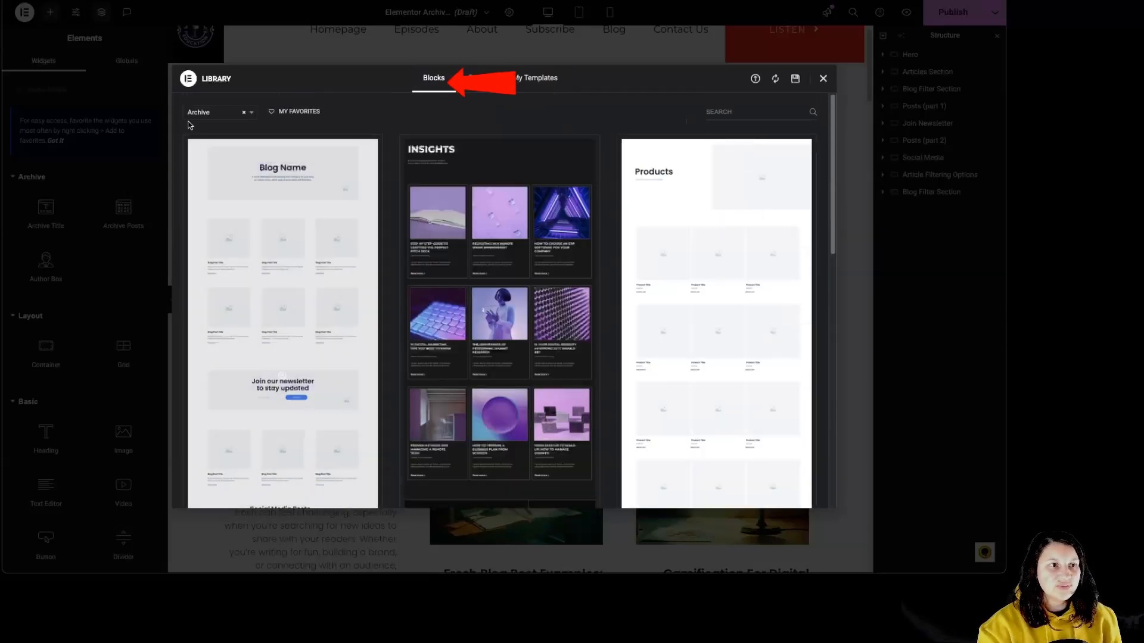
left_click(218, 112)
scroll(207, 190, "down", 6)
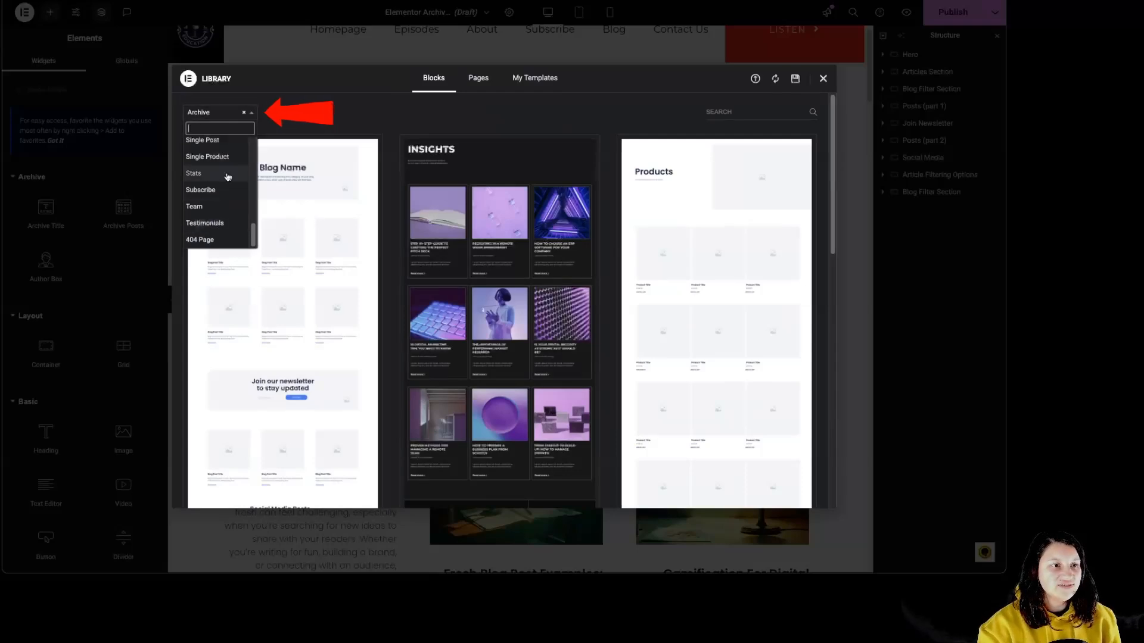
scroll(219, 239, "up", 3)
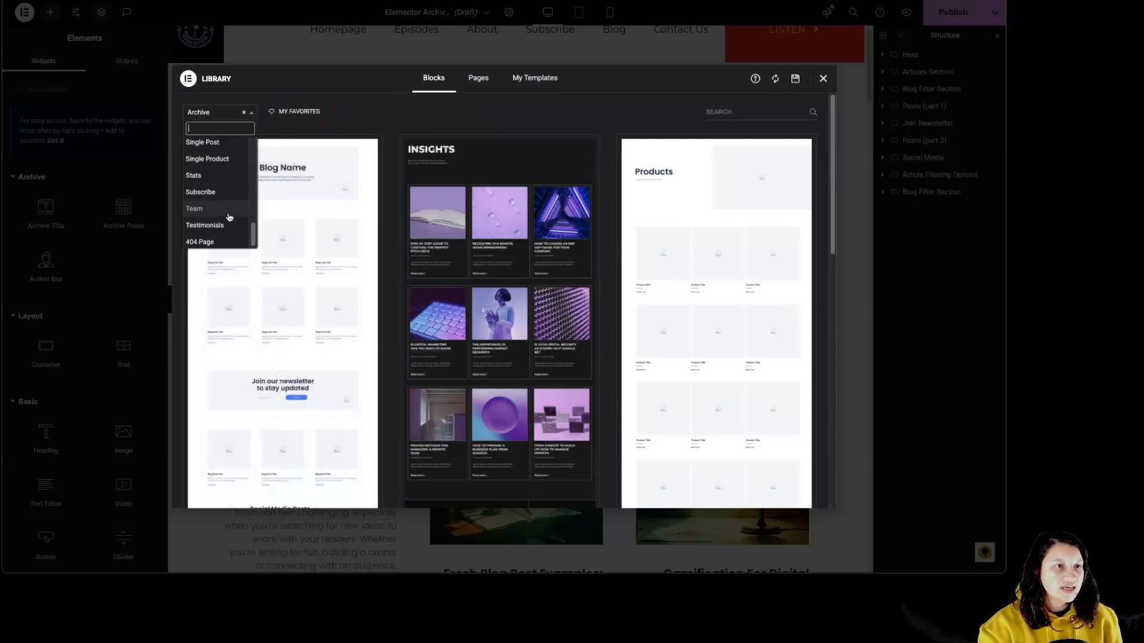
scroll(228, 218, "up", 3)
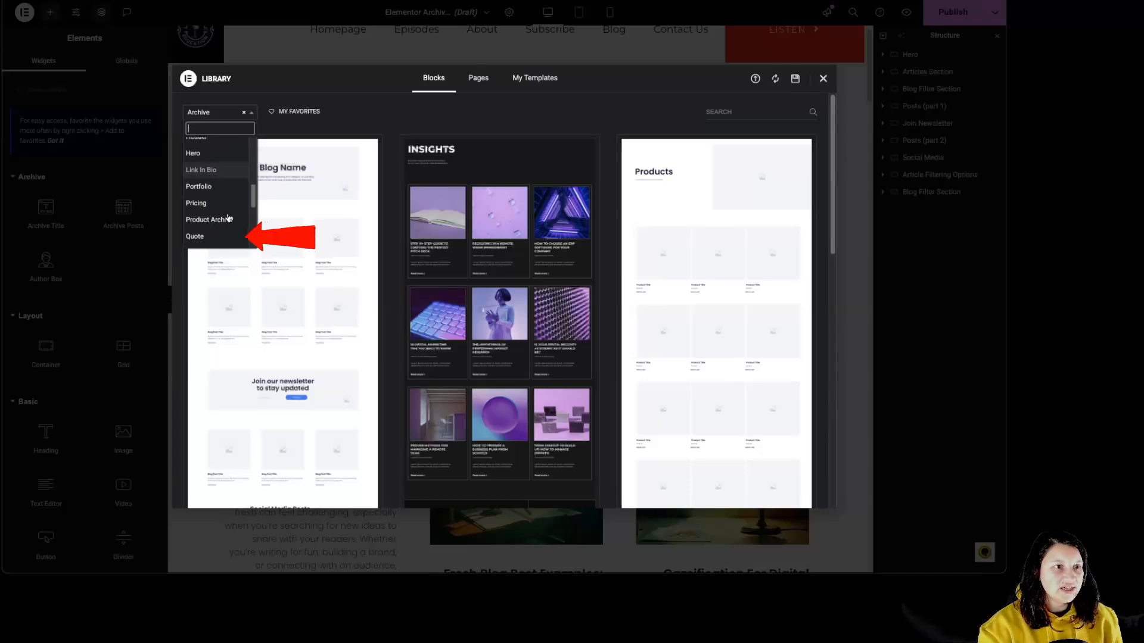
left_click(225, 234)
left_click(230, 113)
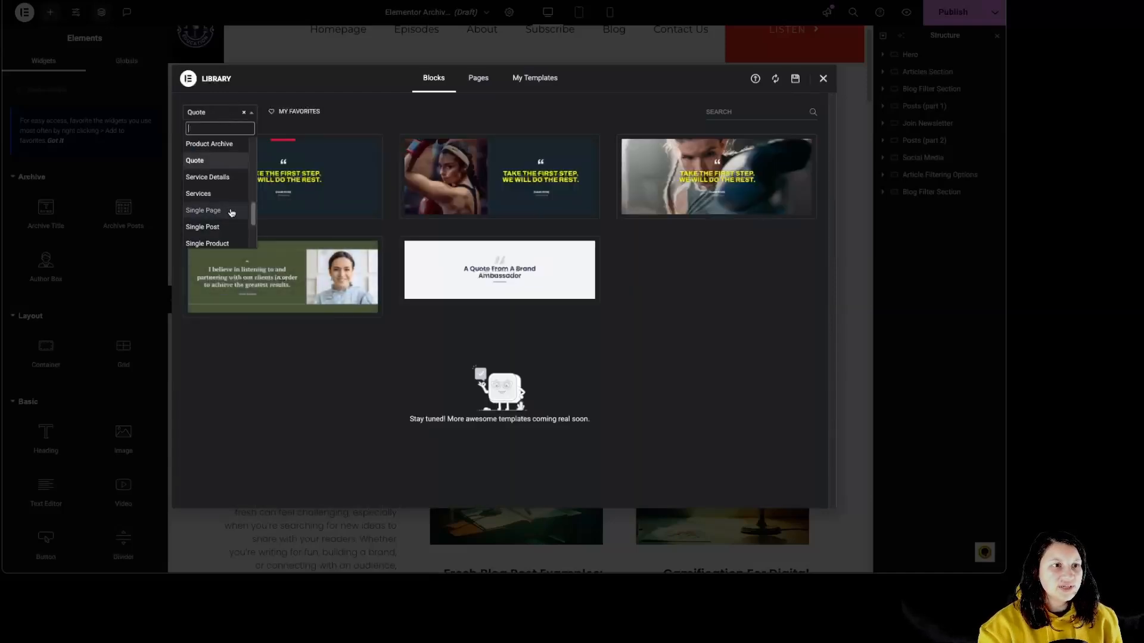
left_click(357, 124)
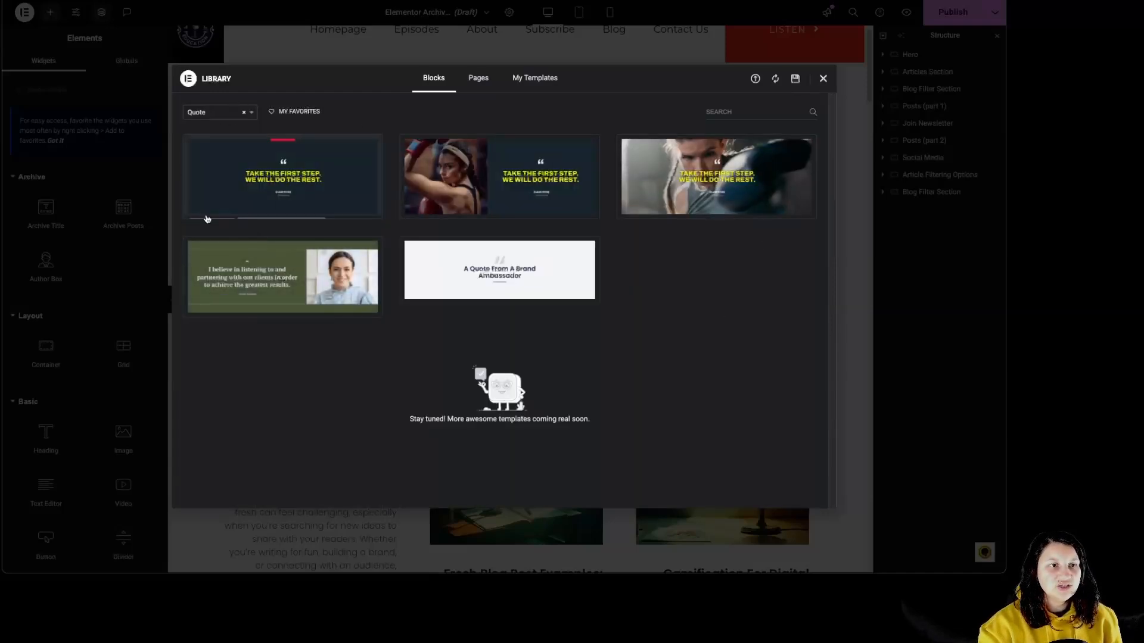
- Generate AI variations of the "Take the first step" quote block with the full-width boxer photo, without a prompt, and preview the resulting layouts
mouse_move(723, 183)
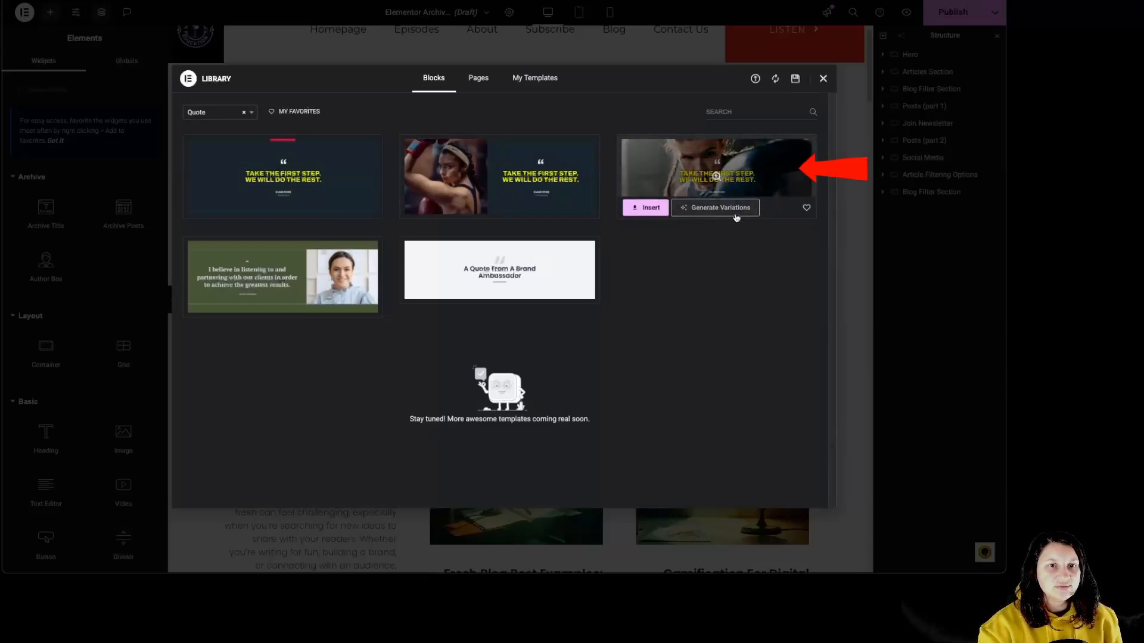
left_click(747, 177)
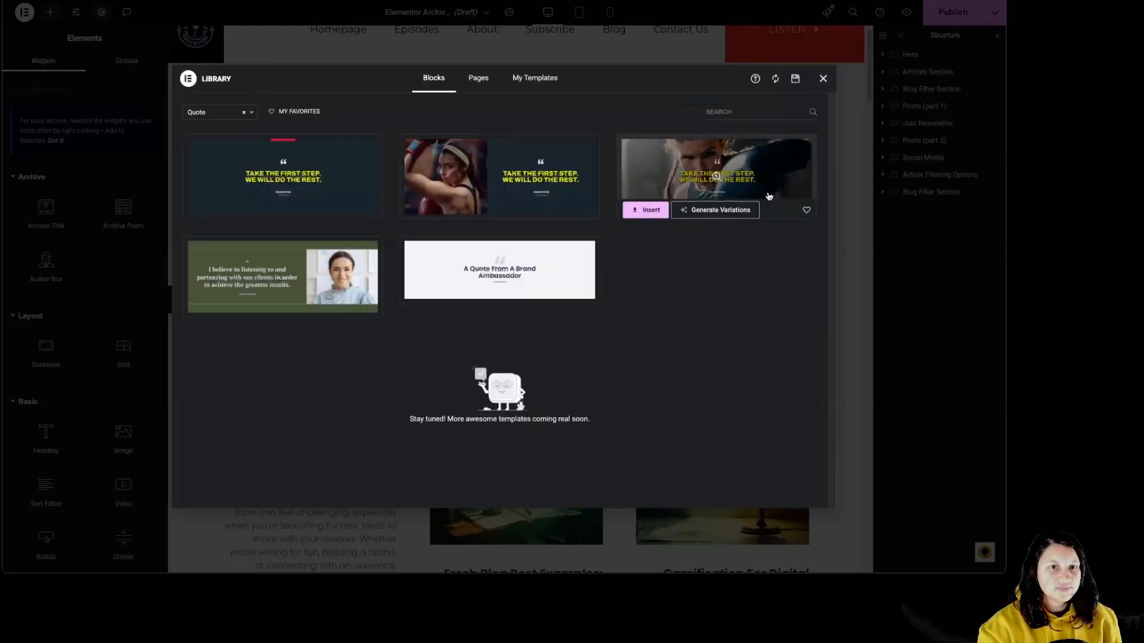
left_click(720, 207)
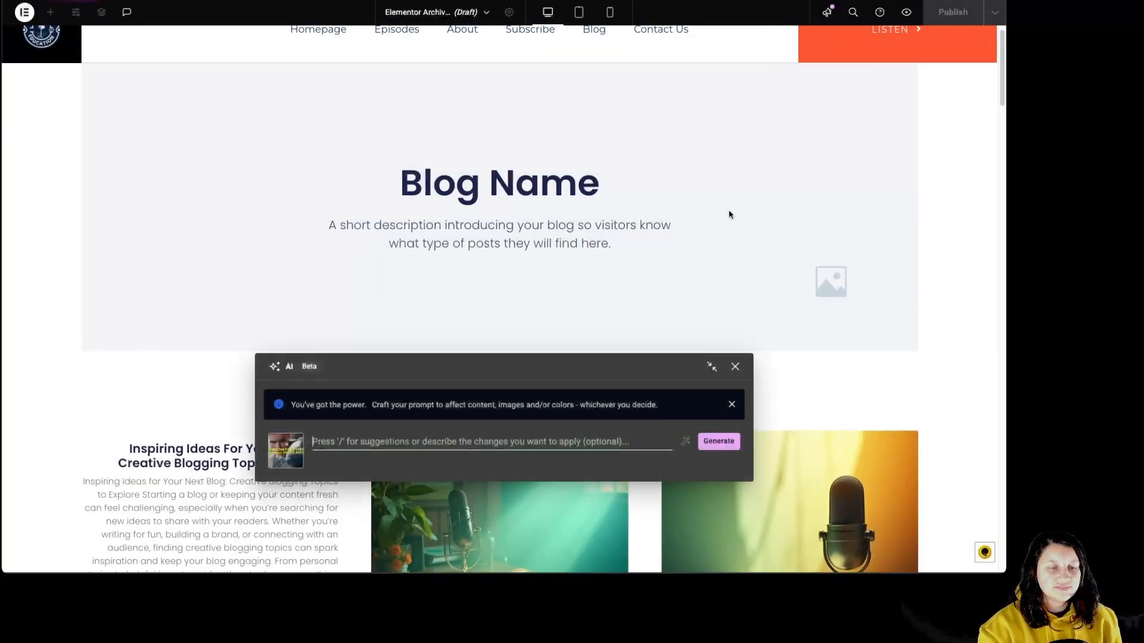
left_click(719, 441)
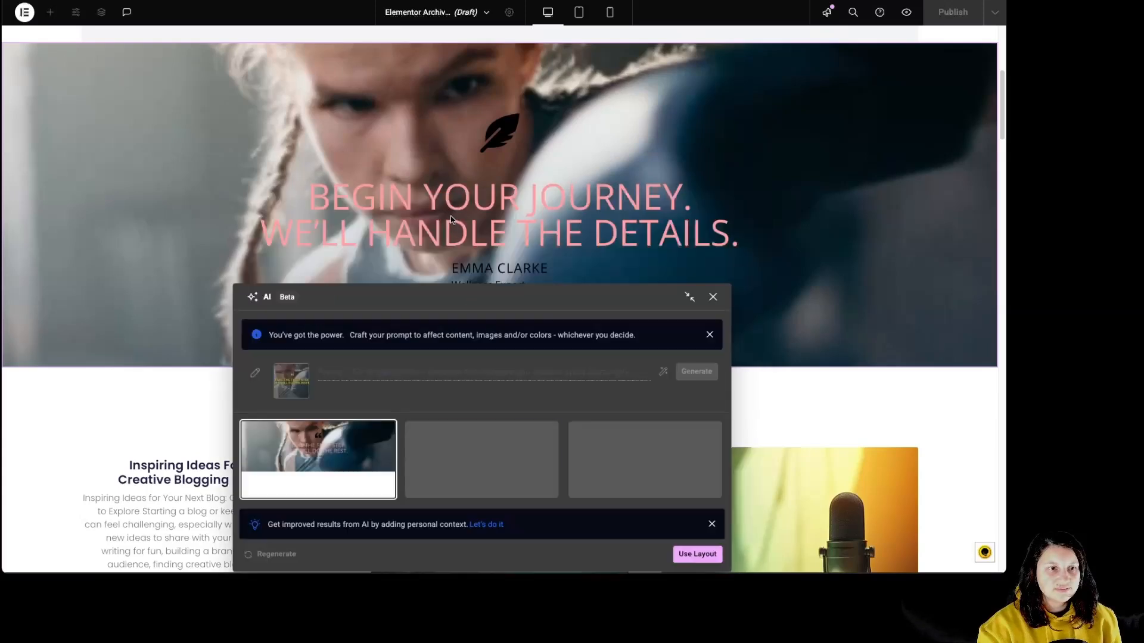
left_click(680, 465)
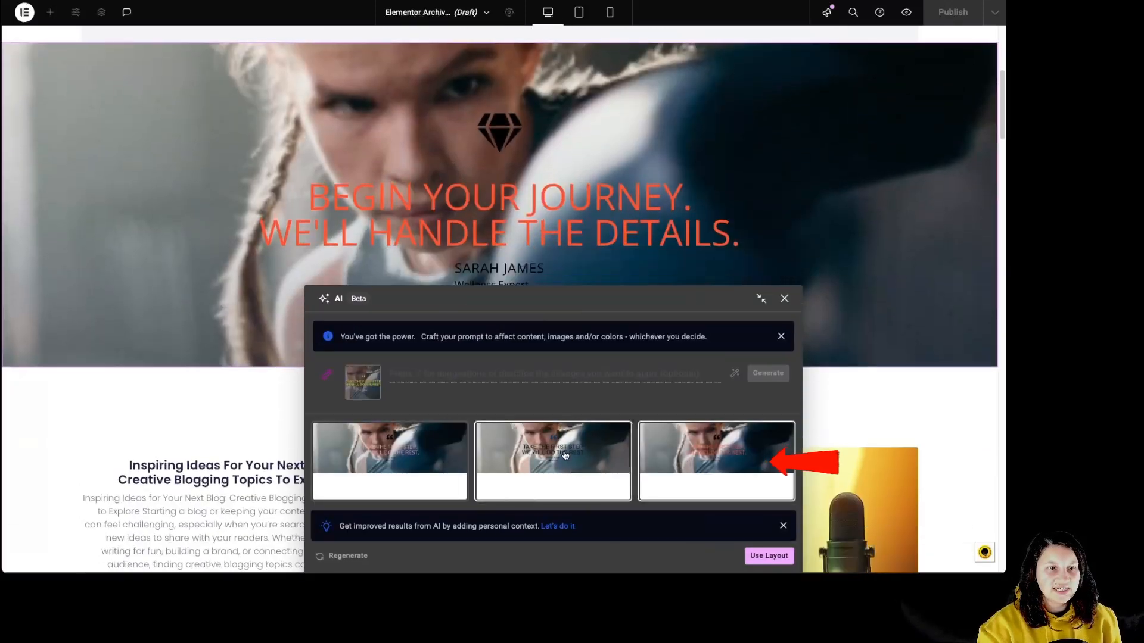
left_click(374, 448)
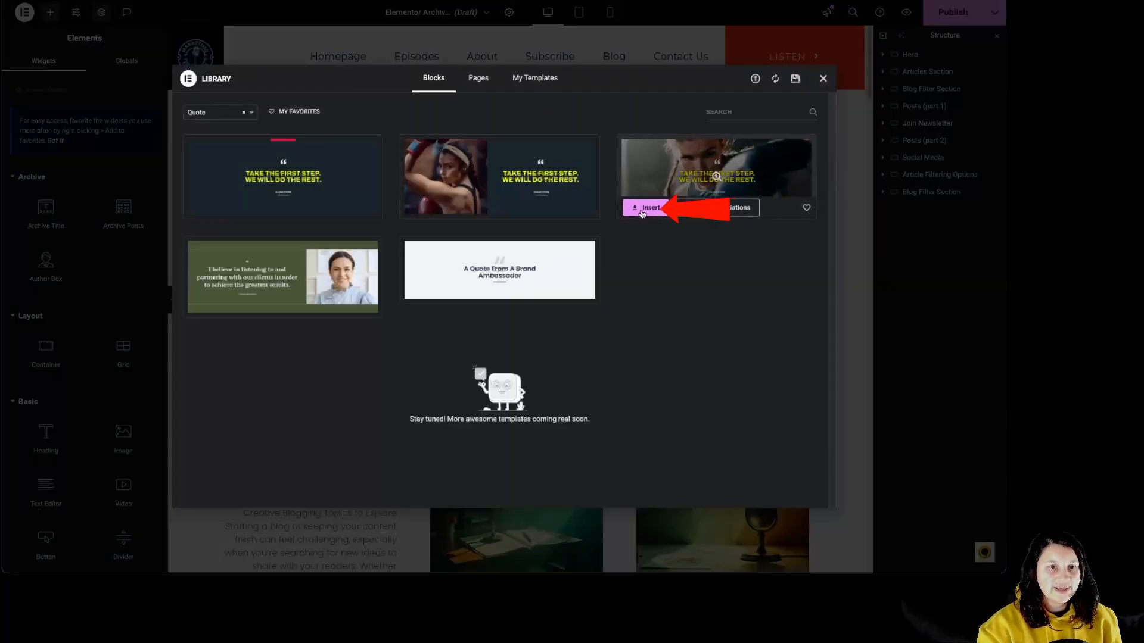
- Insert the "Take the first step" quote block with the full-width boxer photo between the hero and the posts
left_click(642, 210)
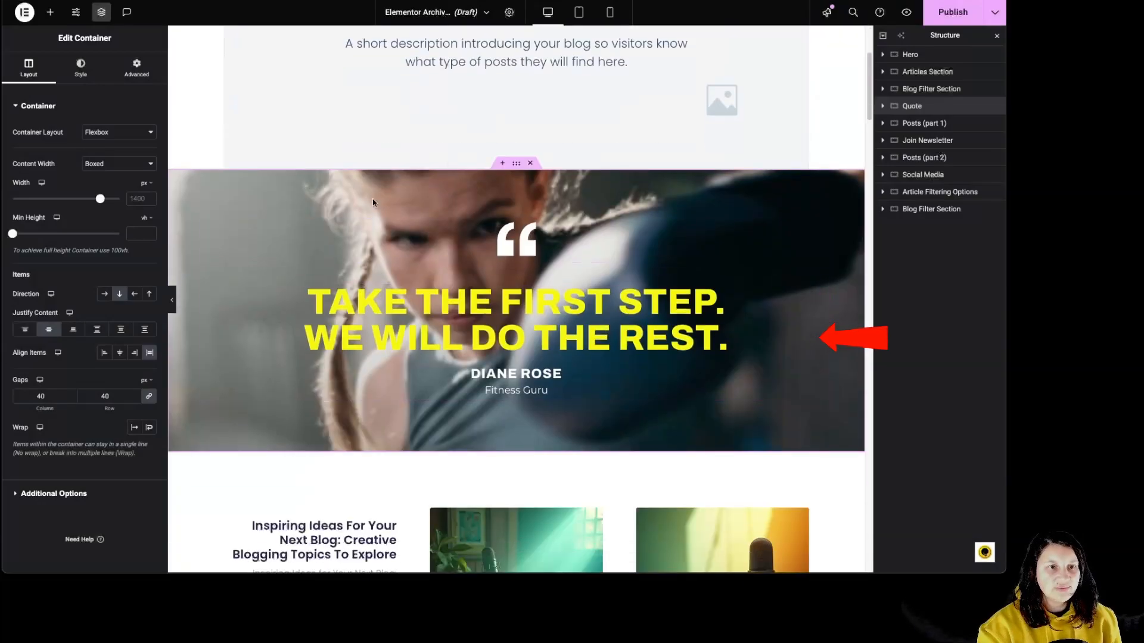
- Add a Flexbox container with the single-column structure at the end of the template, below the Social Media Posts gallery
scroll(697, 427, "down", 15)
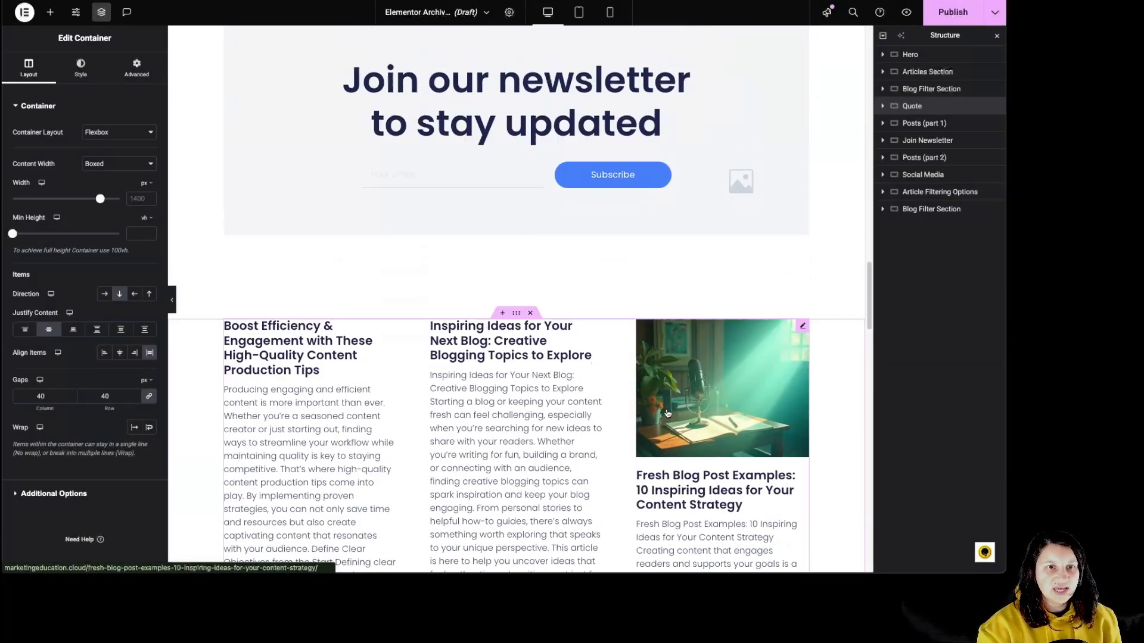
scroll(666, 412, "down", 10)
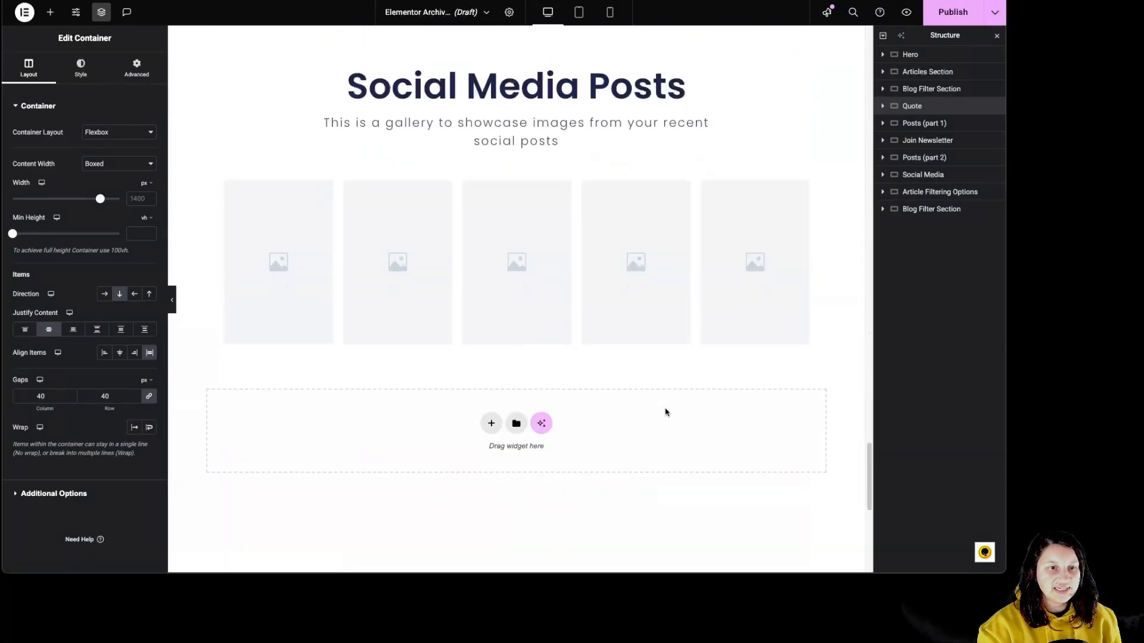
scroll(518, 304, "up", 2)
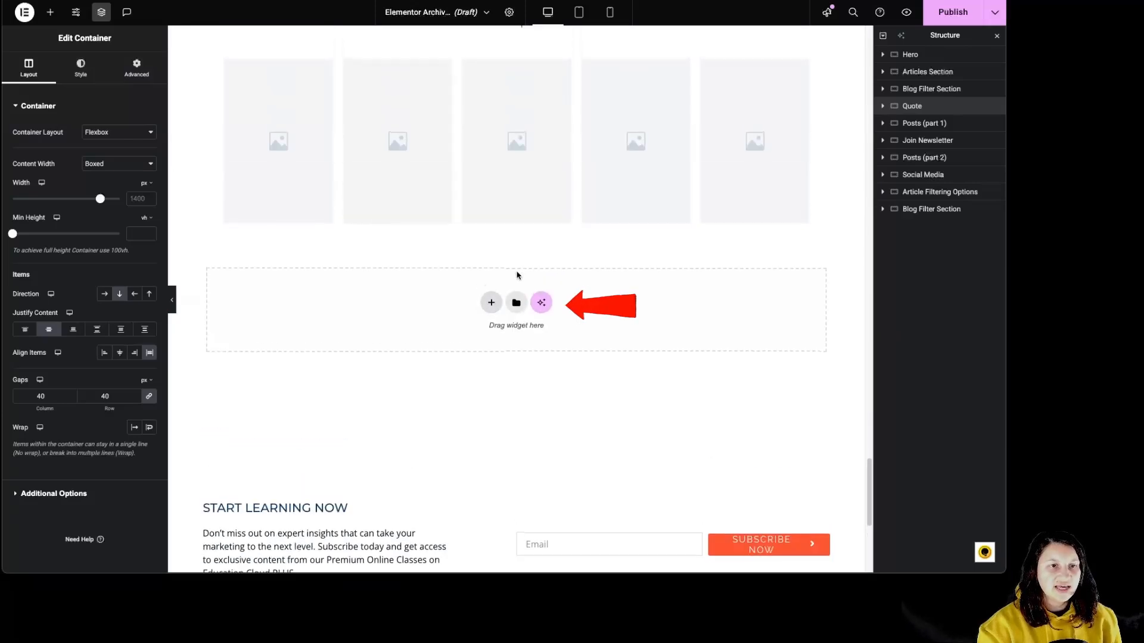
left_click(489, 305)
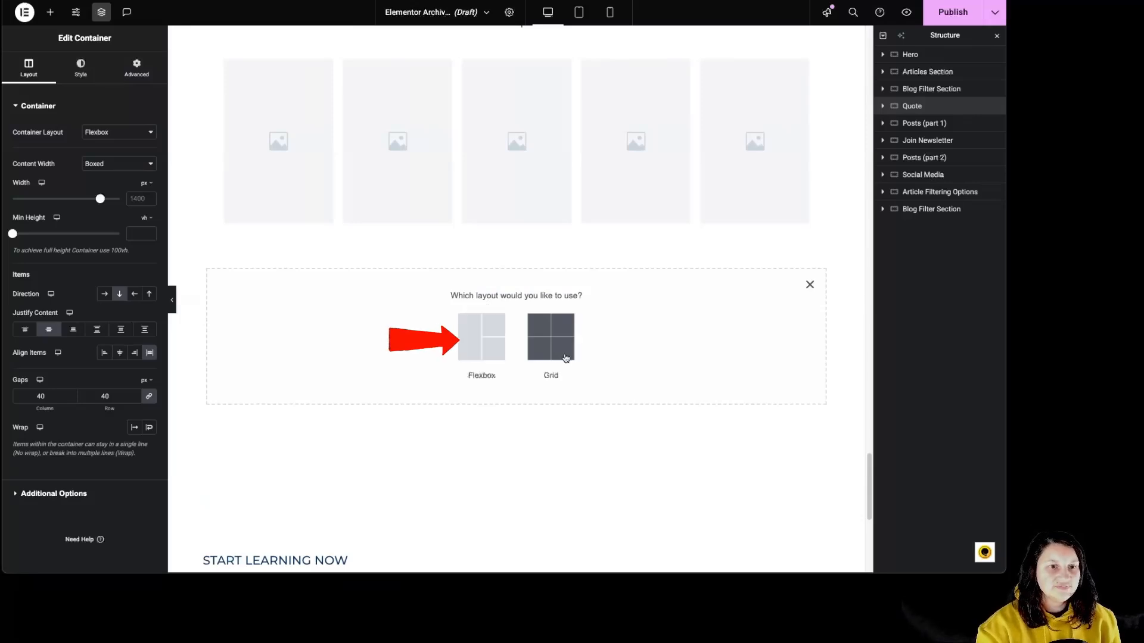
left_click(481, 343)
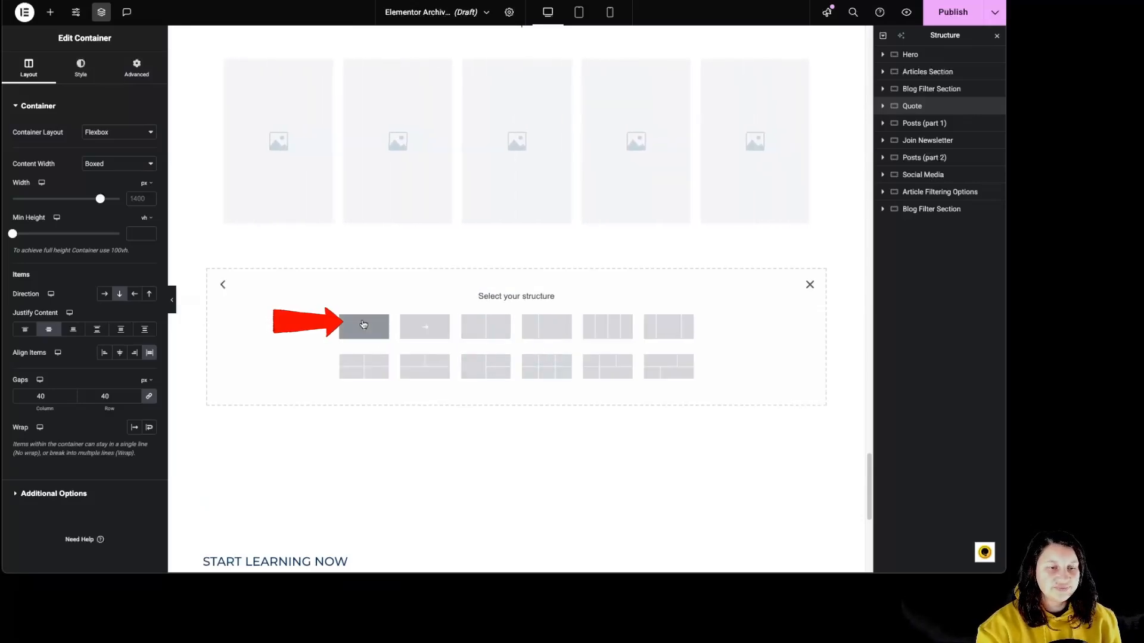
left_click(364, 327)
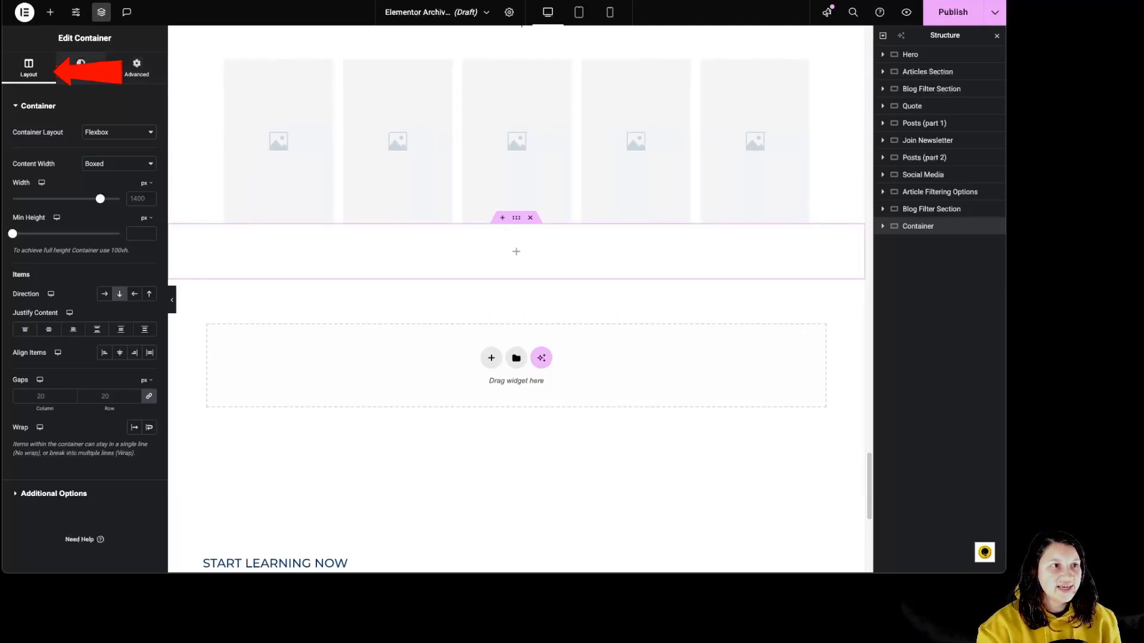
- Give the new container 6 vw of padding on all sides and set its boxed content width to 1000 px
left_click(81, 66)
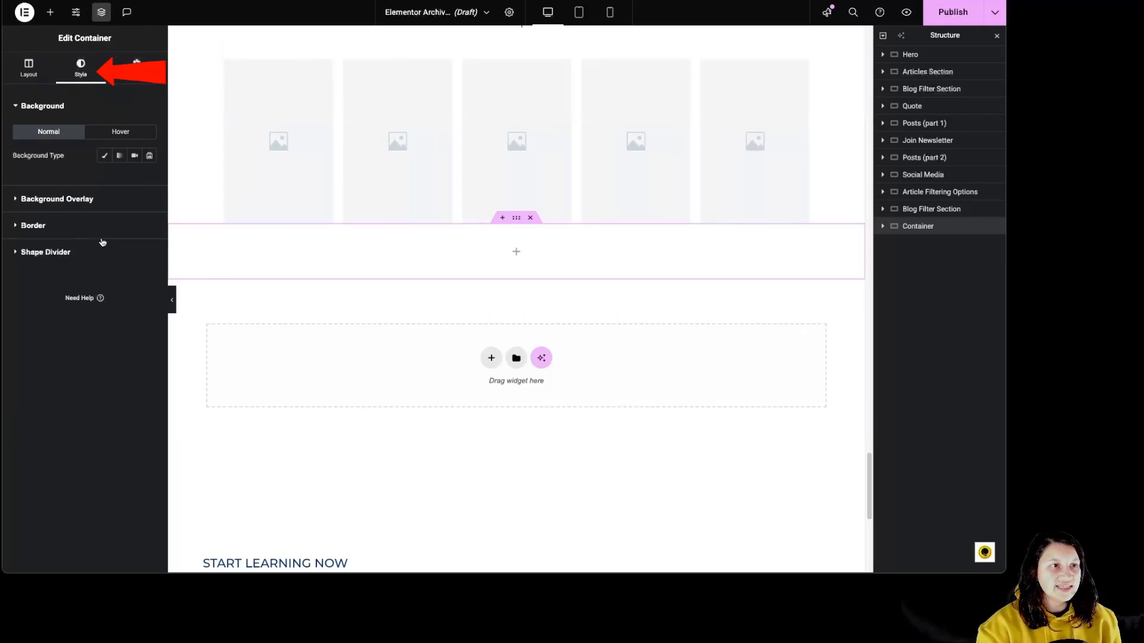
left_click(137, 66)
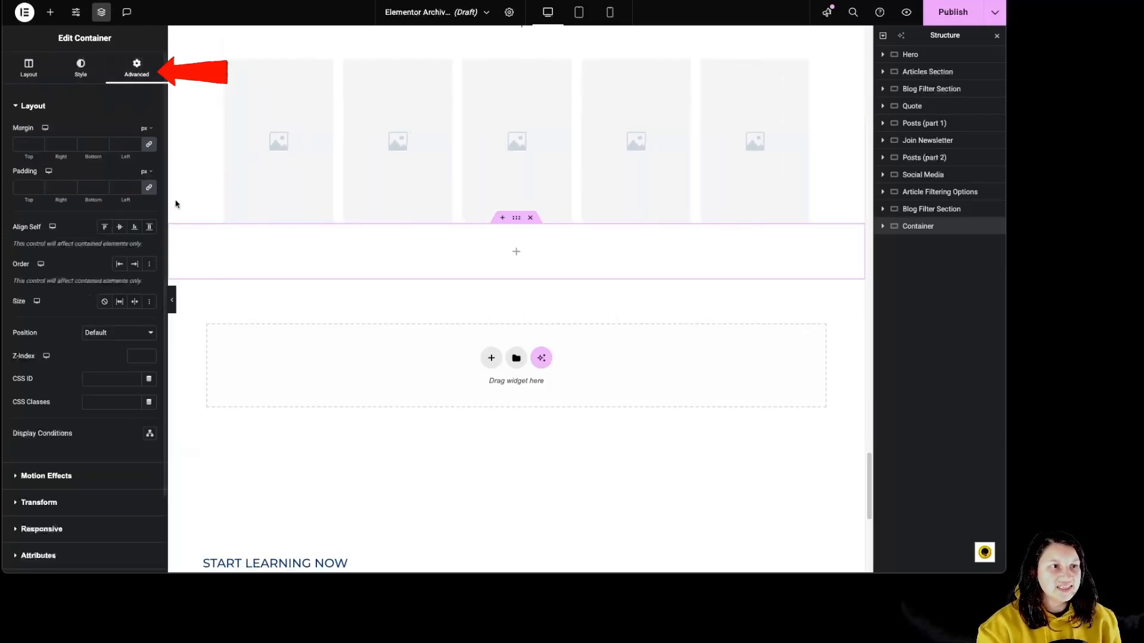
left_click(148, 172)
left_click(147, 235)
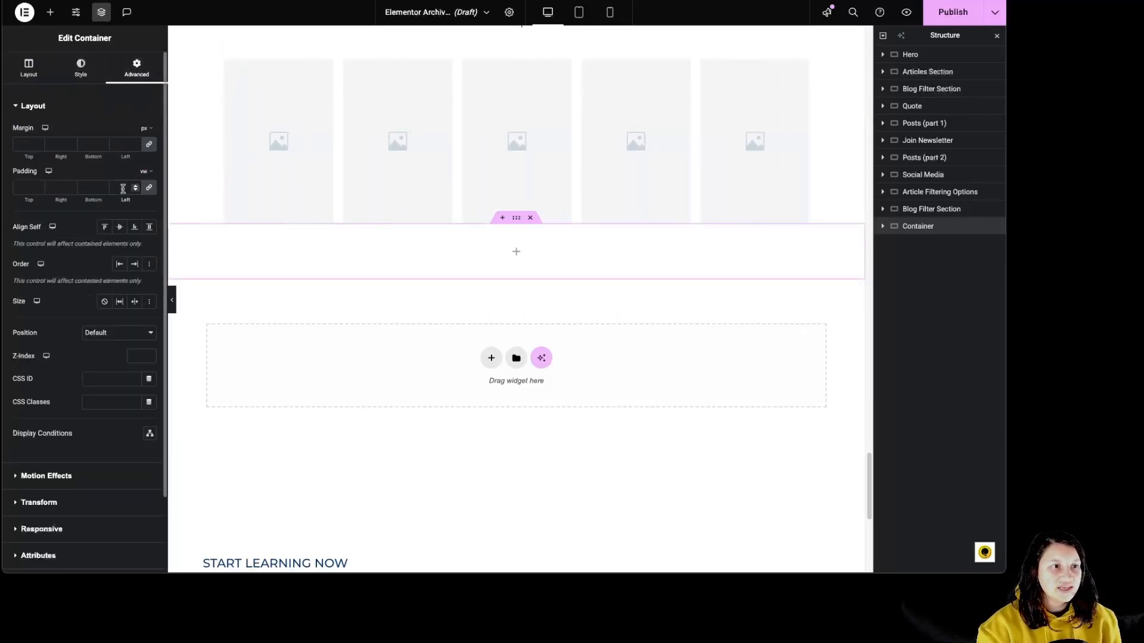
left_click(120, 188)
type("6")
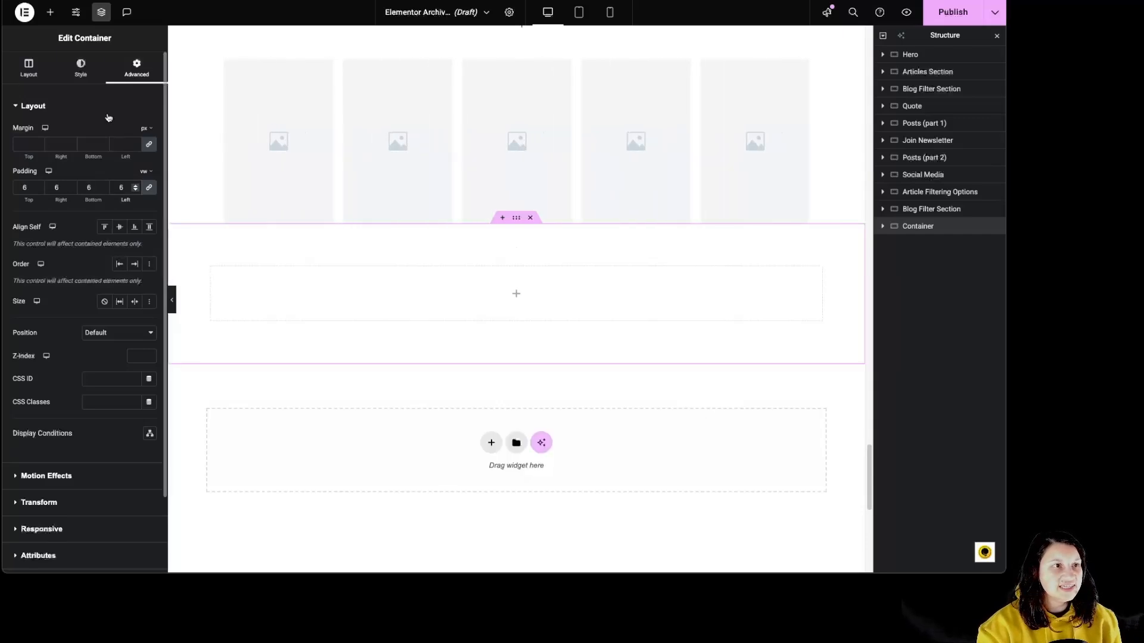
left_click(29, 66)
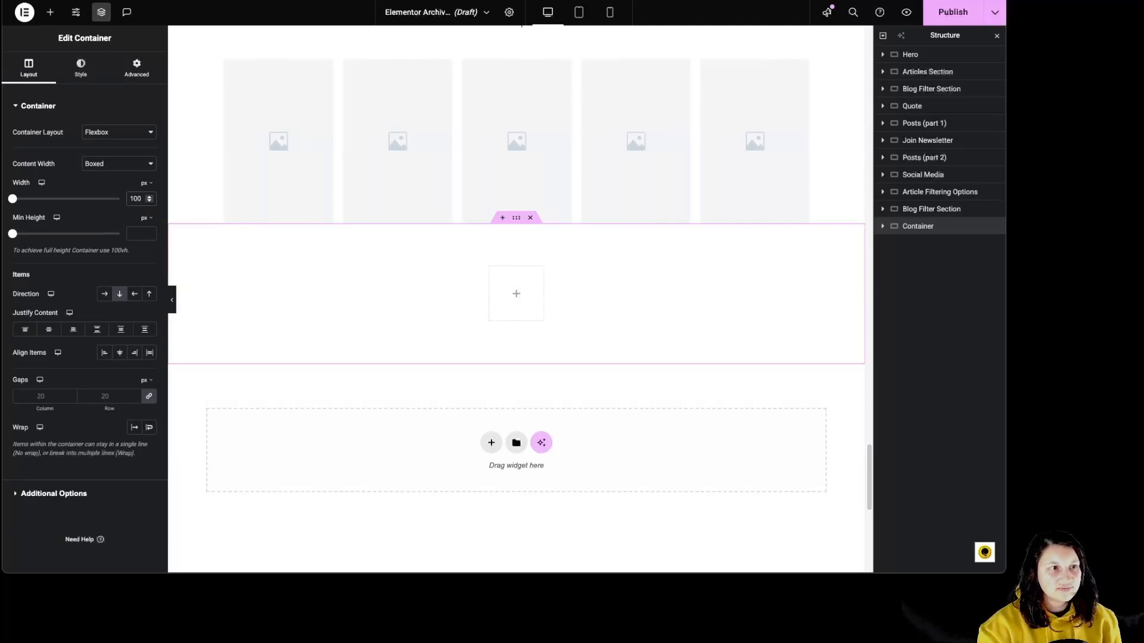
- Apply a linear gradient background to the container, with light salmon pink as the first color
left_click(90, 64)
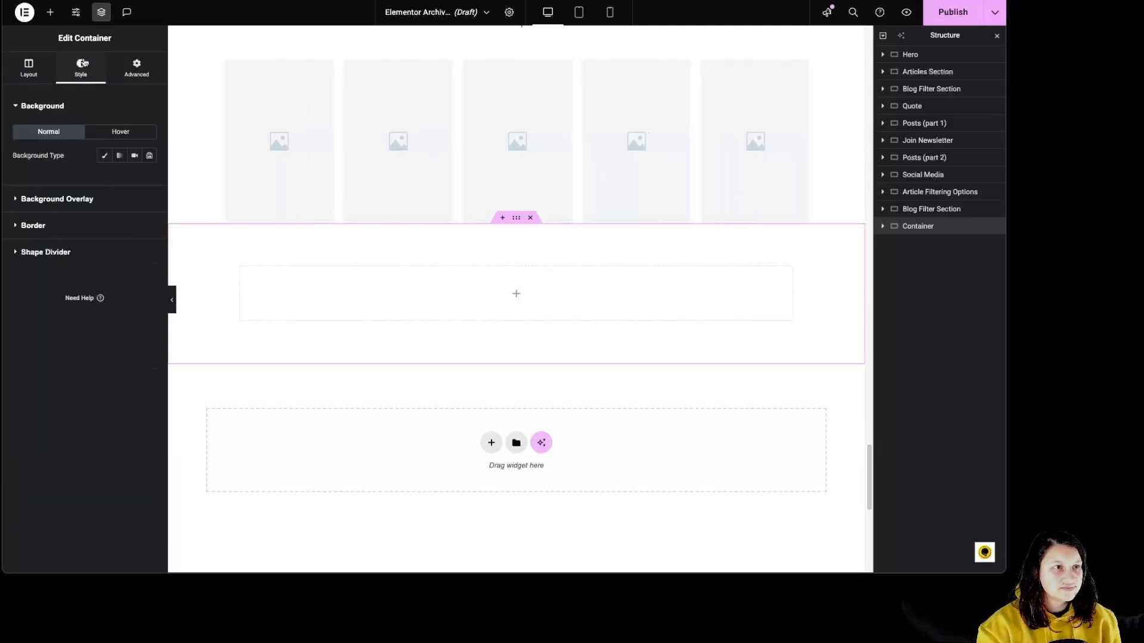
left_click(119, 157)
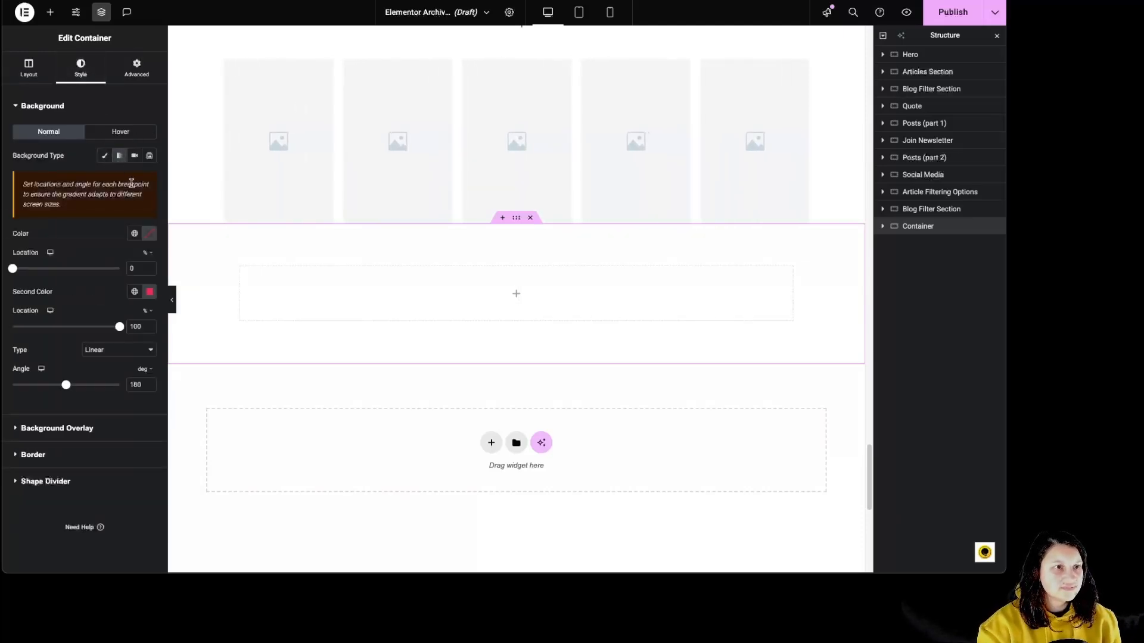
left_click(151, 234)
left_click(142, 282)
left_click(83, 238)
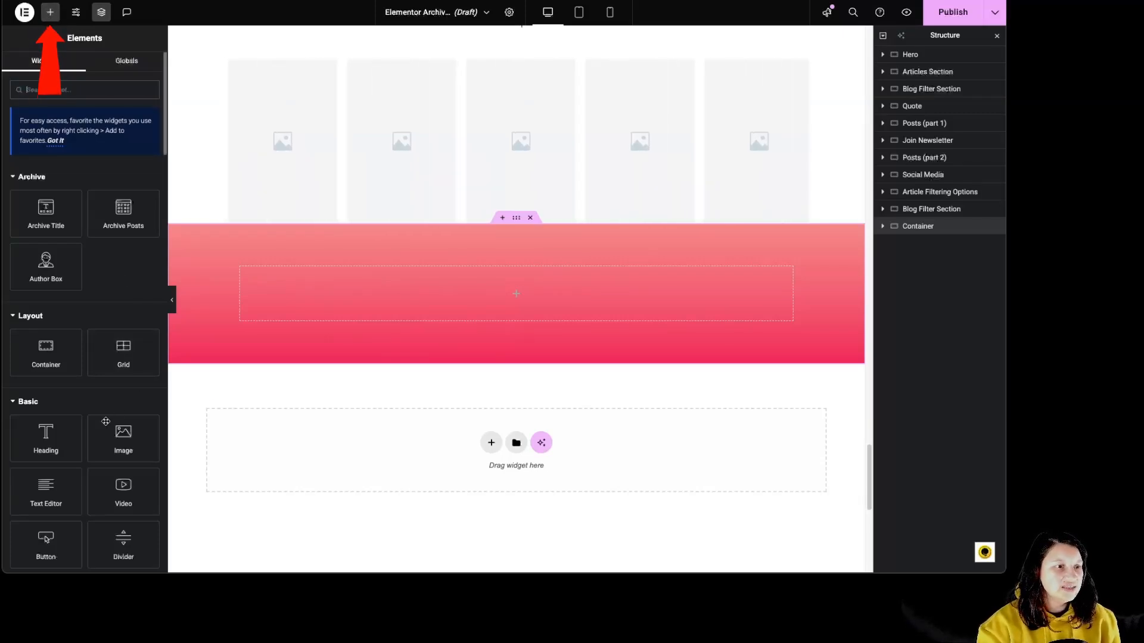
- Nest a container inside the gradient section and duplicate it
left_click_drag(46, 351, 402, 286)
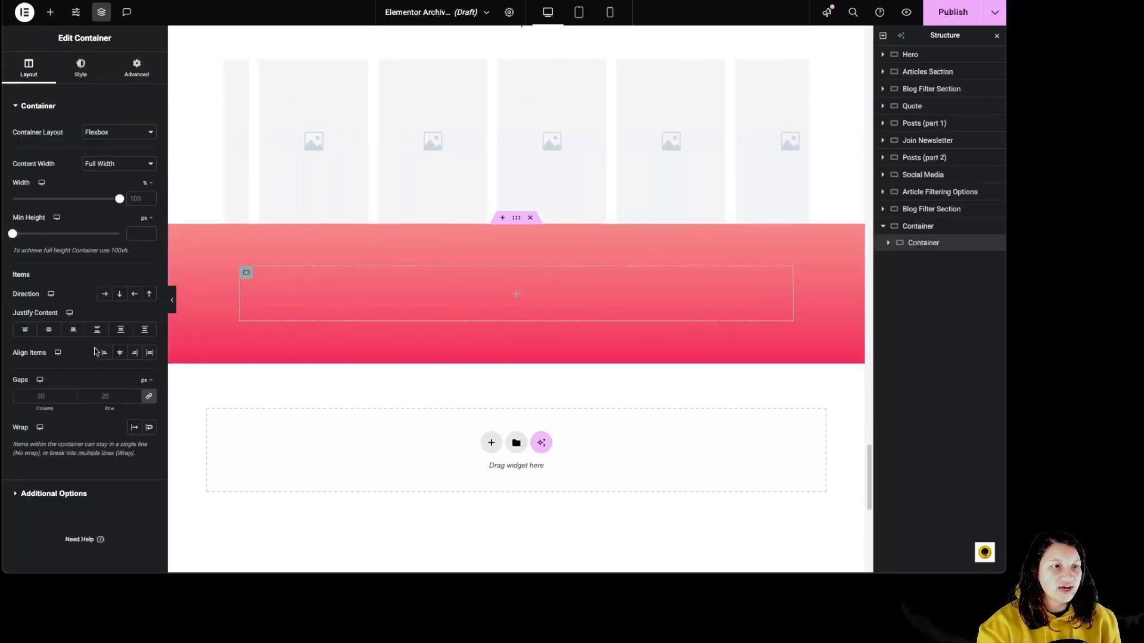
right_click(246, 272)
left_click(286, 324)
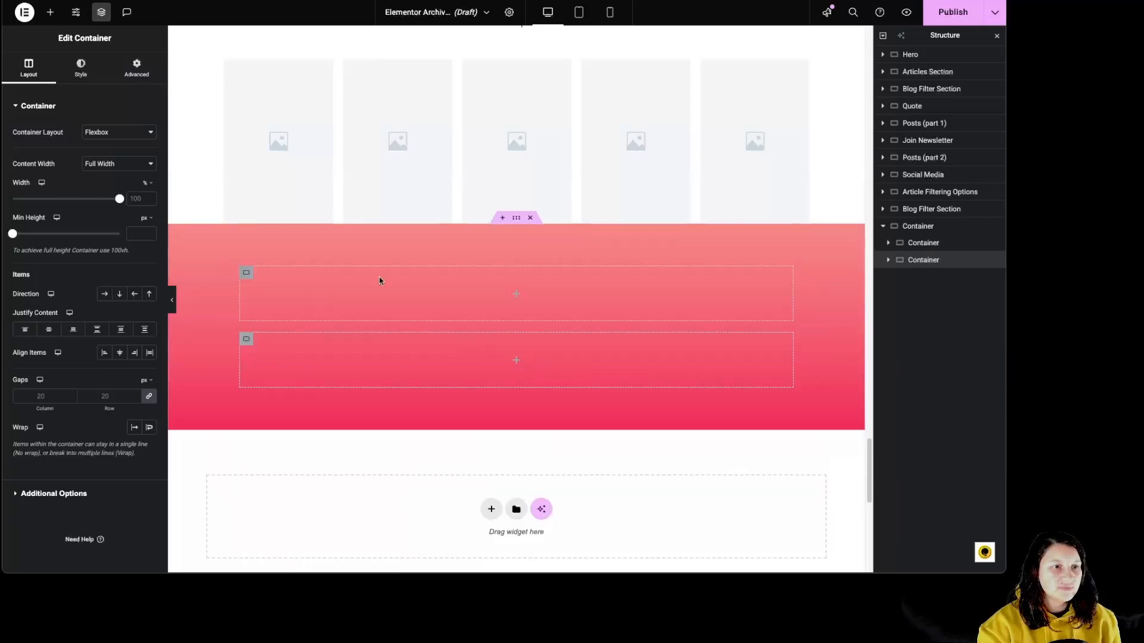
- Set the parent container's item direction to a horizontal row so the two inner containers sit side by side
left_click(516, 218)
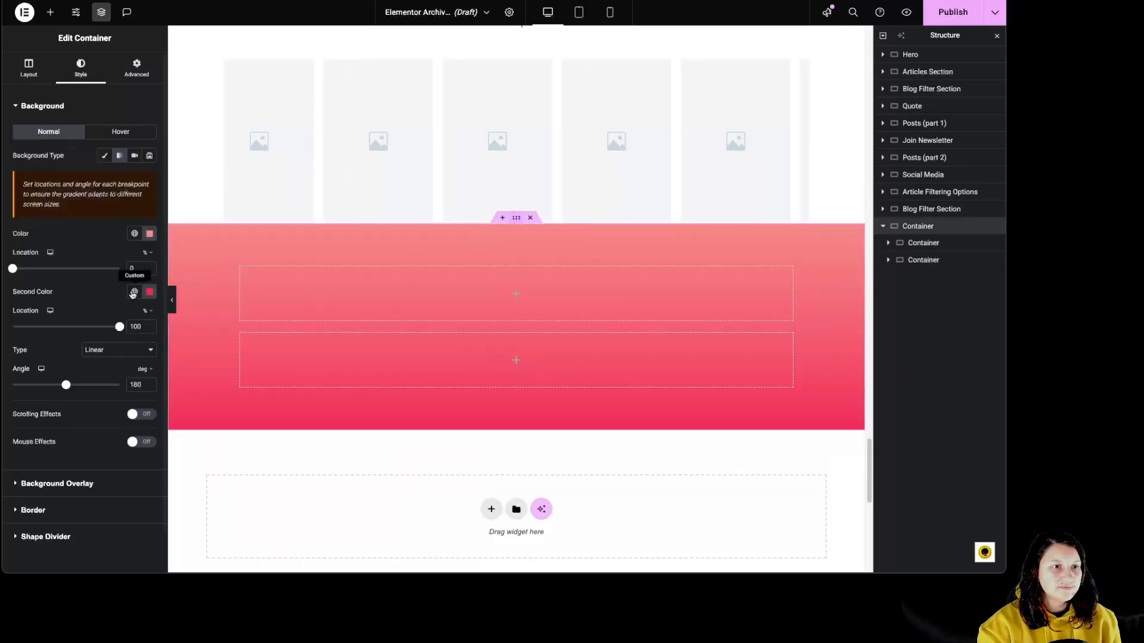
left_click(40, 59)
left_click(104, 294)
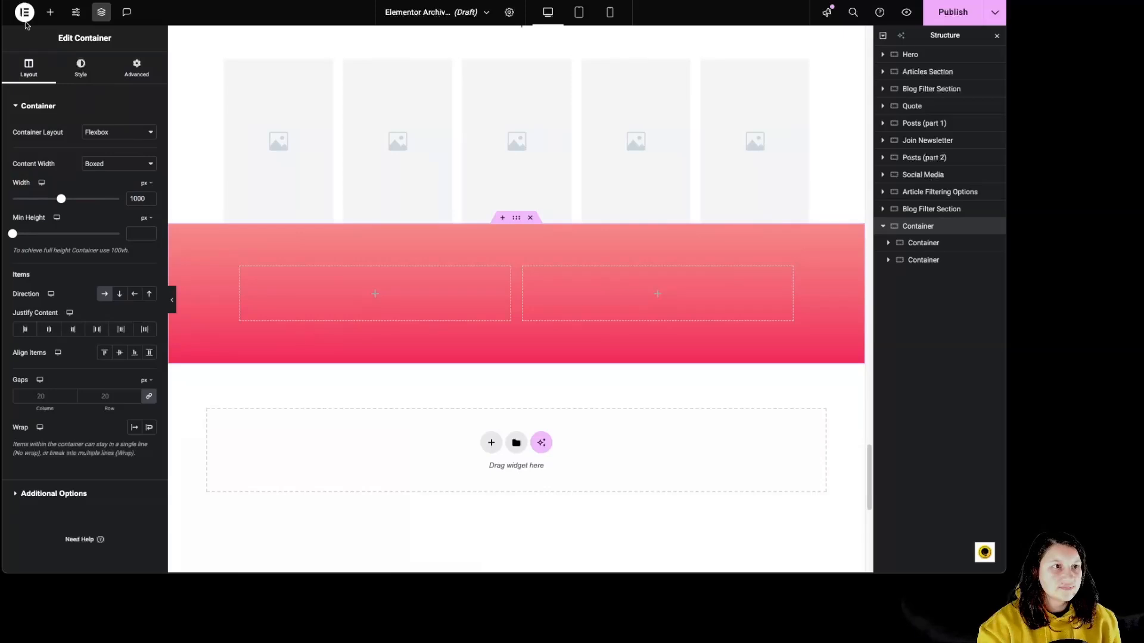
- Place a Heading with a Text Editor below it in the first inner container, and an Image widget in the second
left_click(50, 12)
left_click_drag(46, 437, 268, 312)
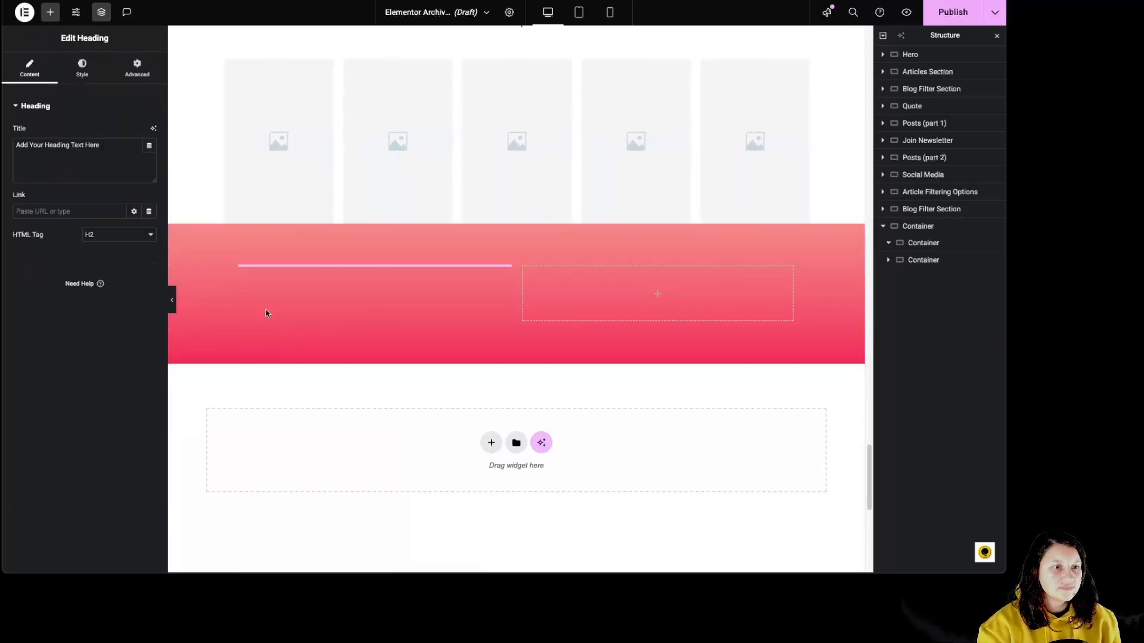
left_click(50, 12)
left_click_drag(46, 492, 283, 360)
left_click(50, 13)
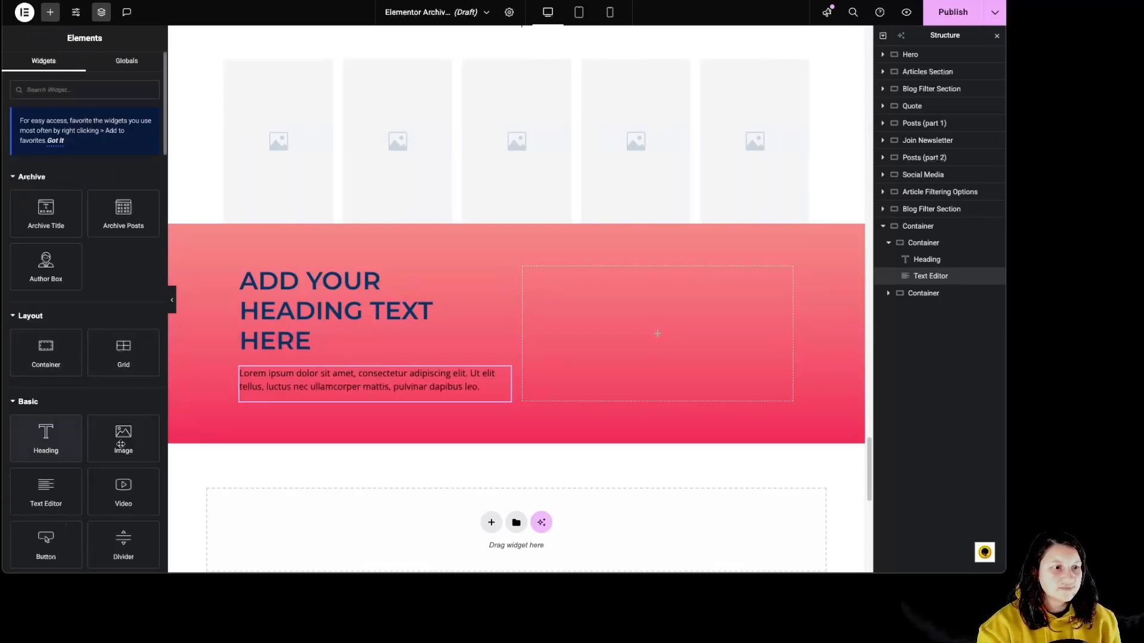
left_click_drag(120, 444, 661, 375)
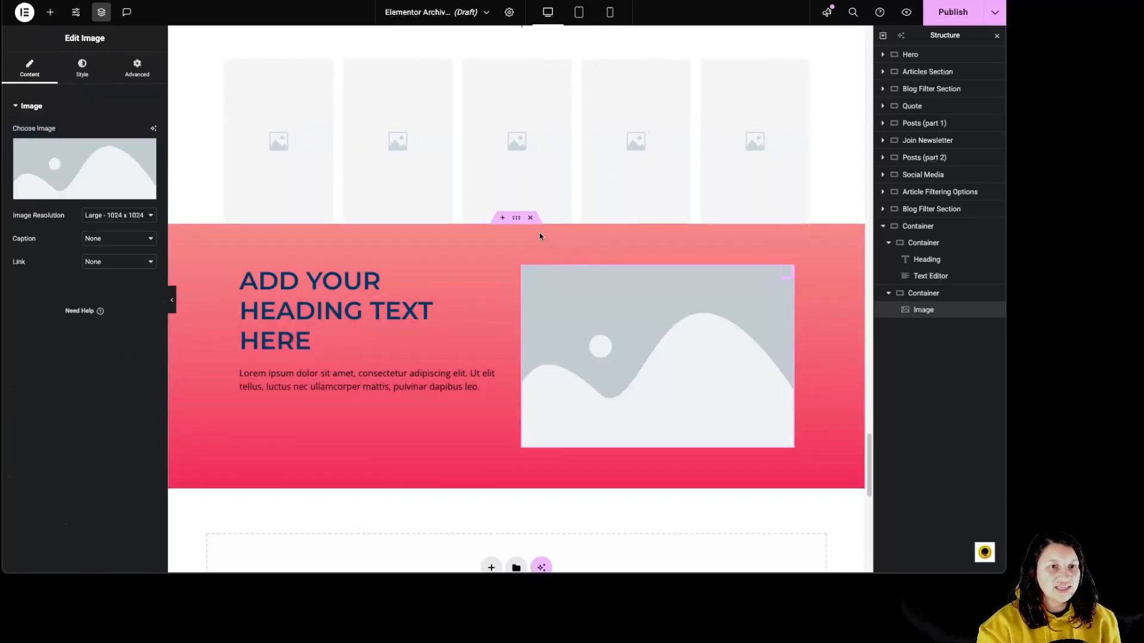